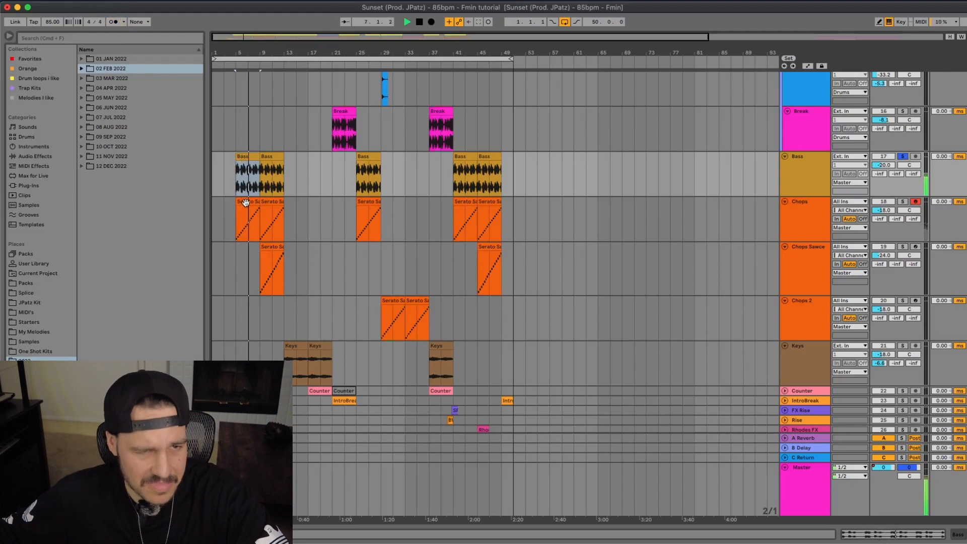
- Stop playback of the soloed Bass part and look over the arrangement tracks
{"action": "key", "text": "space"}
{"action": "scroll", "coordinate": [259, 186], "scroll_direction": "down", "scroll_amount": 1}
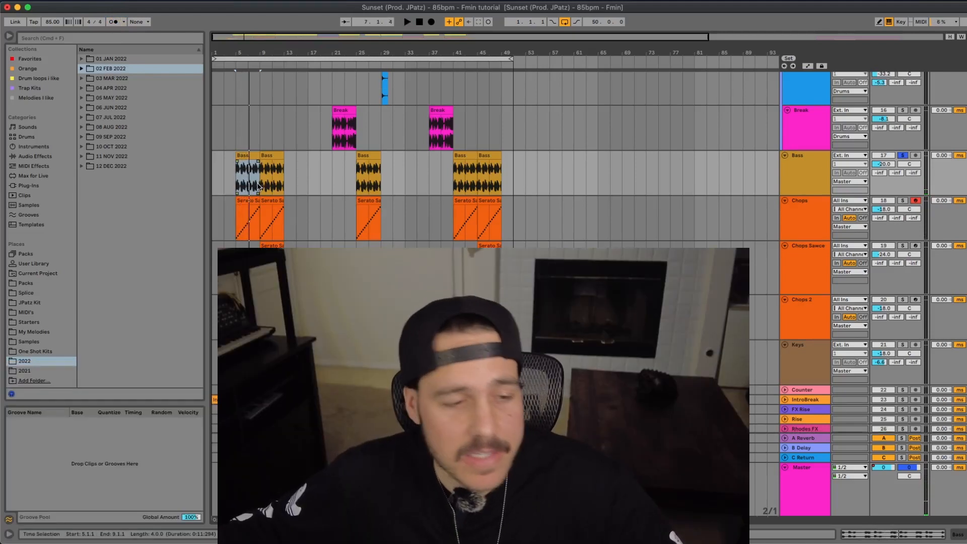
{"action": "scroll", "coordinate": [259, 187], "scroll_direction": "down", "scroll_amount": 4}
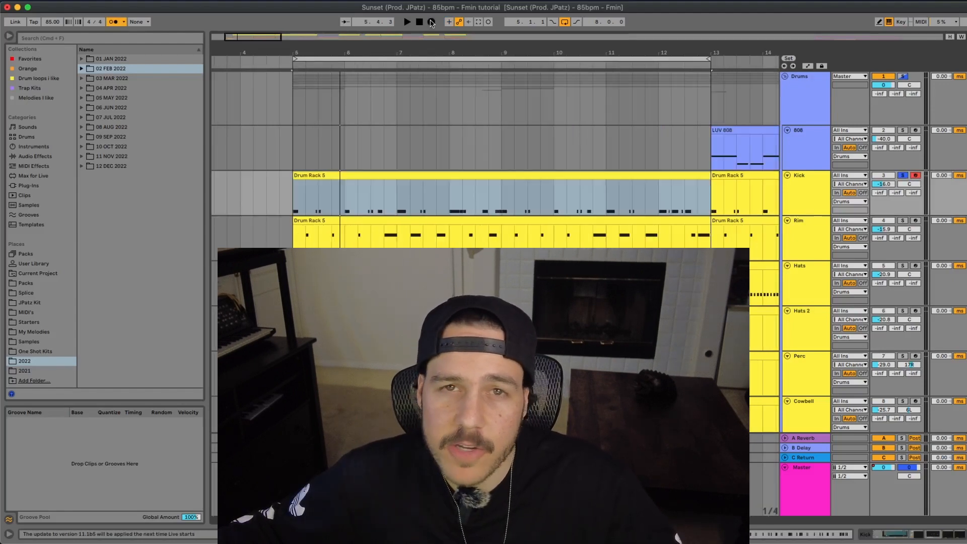
- Try recording a demonstration take on the armed drum tracks from bar 5
{"action": "left_click", "coordinate": [432, 22]}
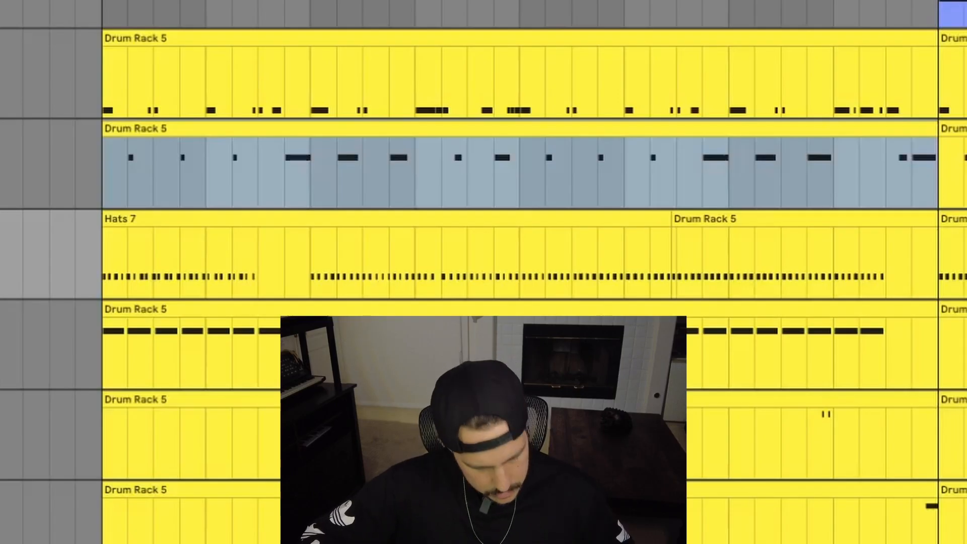
{"action": "key", "text": "F9"}
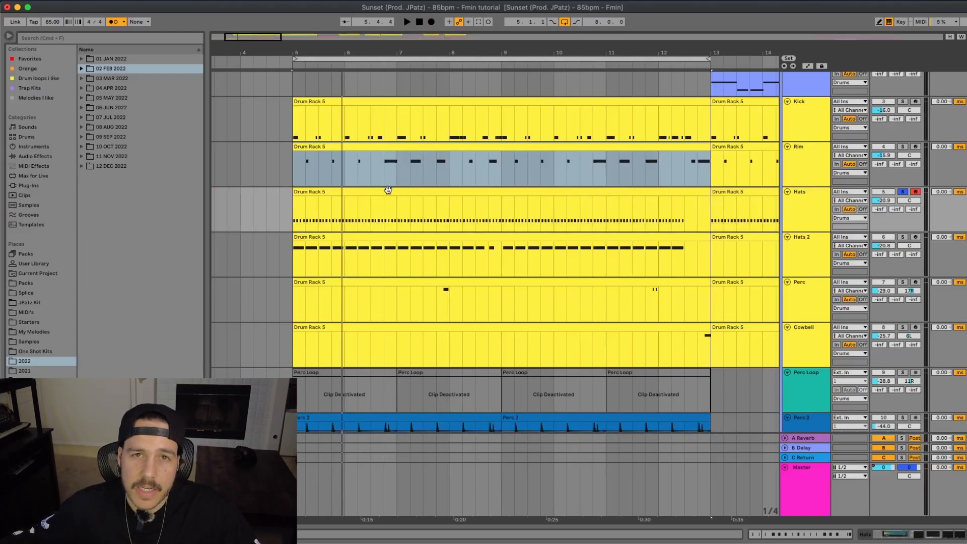
- Open the Hats clip starting at bar 5 and examine its notes and velocities in the piano roll
{"action": "double_click", "coordinate": [387, 190]}
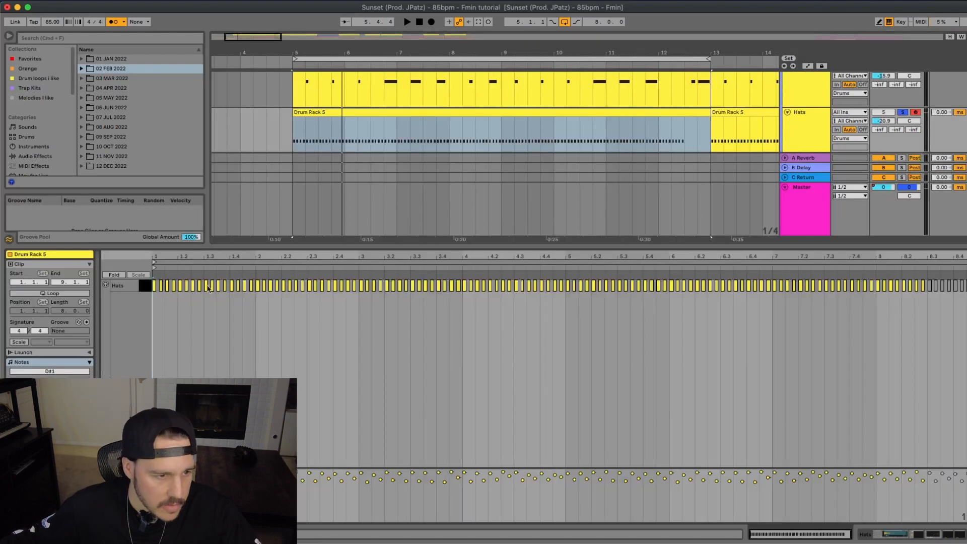
{"action": "left_click_drag", "start_coordinate": [172, 260], "coordinate": [198, 245]}
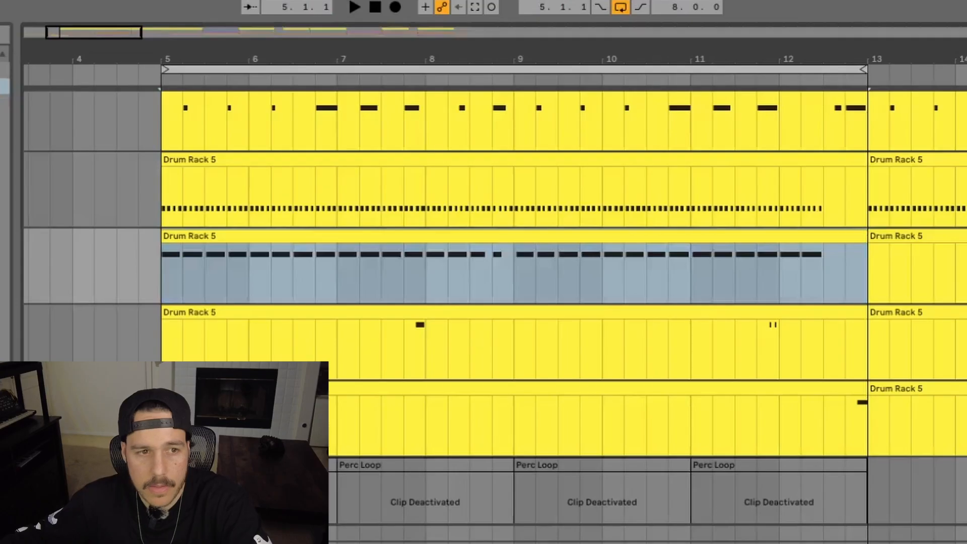
- Audition the Hats 2, Perc and Cowbell parts individually, playing the Cowbell from the end of bar 12
{"action": "key", "text": "space"}
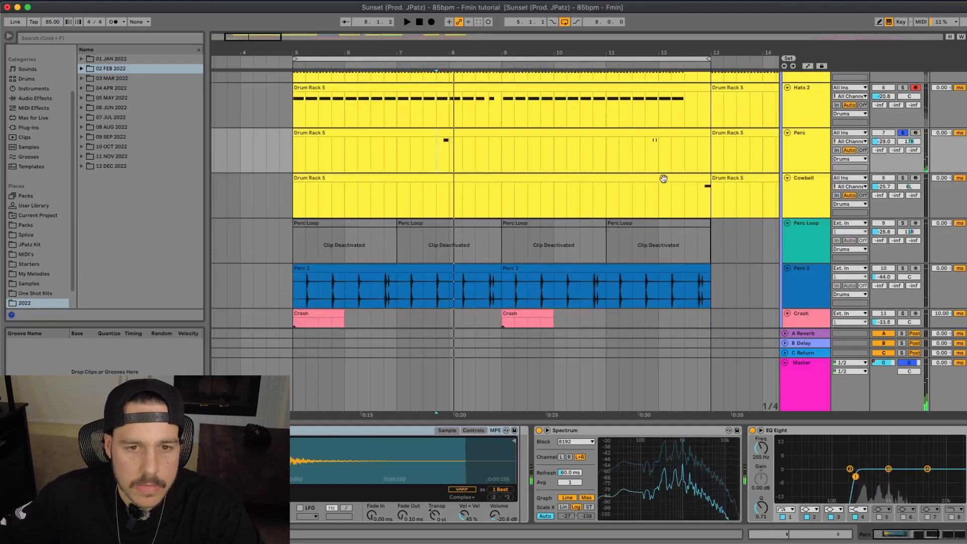
{"action": "key", "text": "space"}
{"action": "left_click", "coordinate": [903, 177]}
{"action": "left_click", "coordinate": [698, 188]}
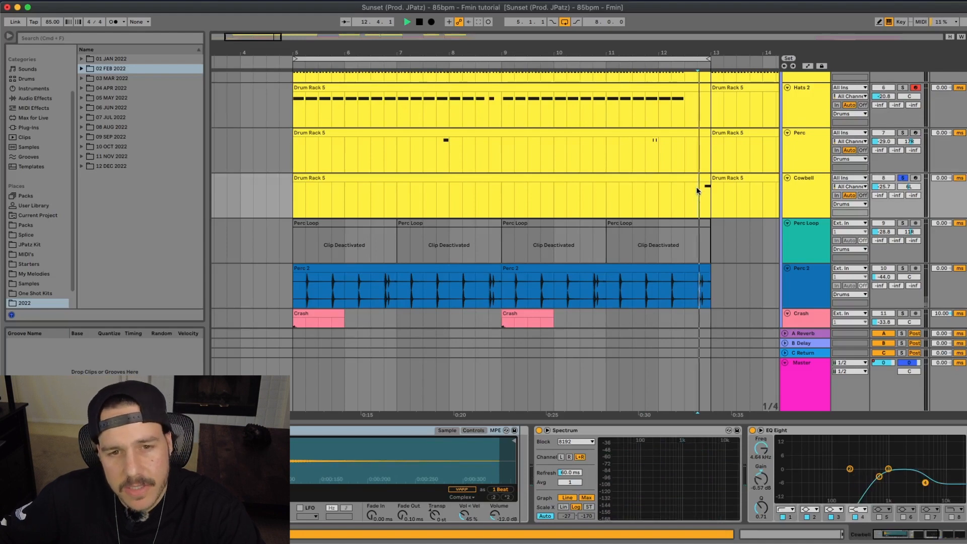
{"action": "key", "text": "space"}
- Play the Perc 2 track in solo from bar 5
{"action": "left_click_drag", "start_coordinate": [653, 53], "coordinate": [653, 44]}
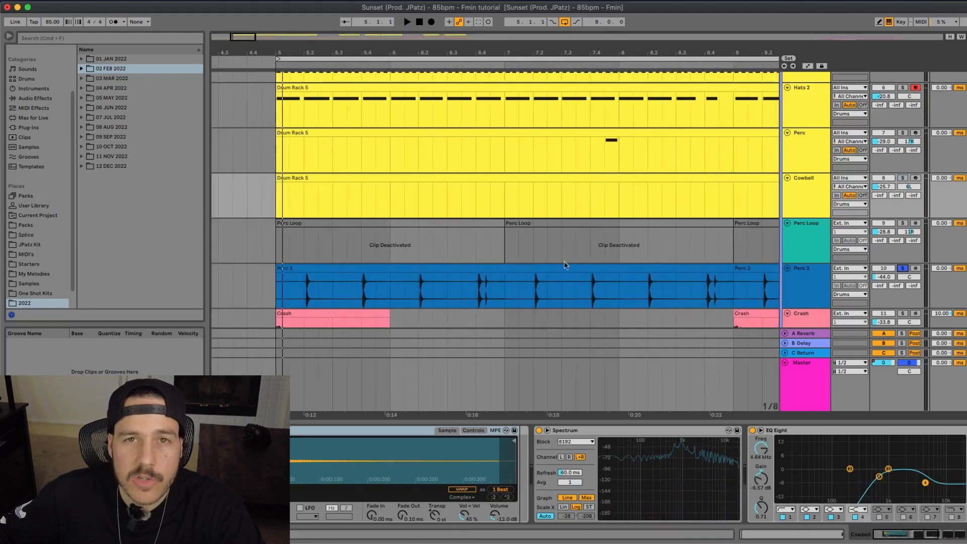
{"action": "key", "text": "space"}
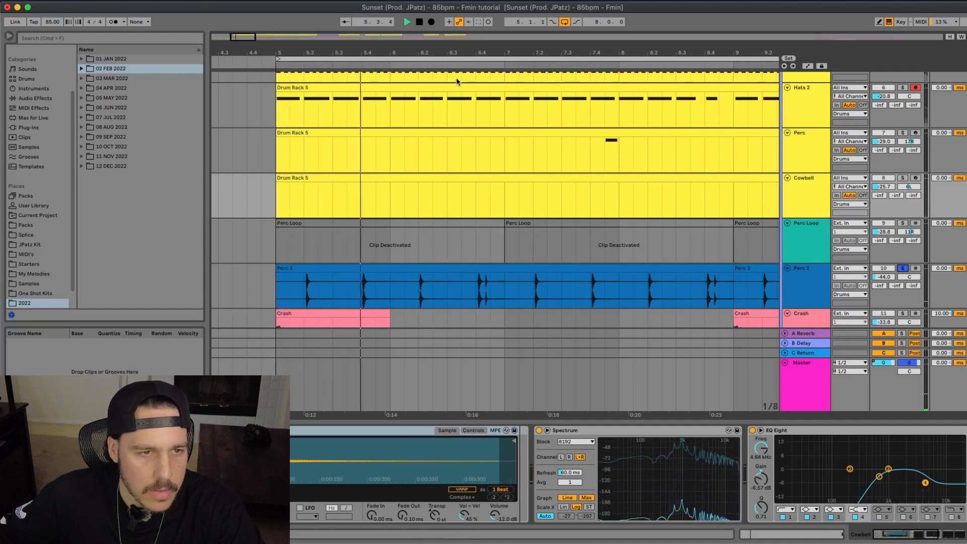
{"action": "left_click_drag", "start_coordinate": [439, 53], "coordinate": [420, 36]}
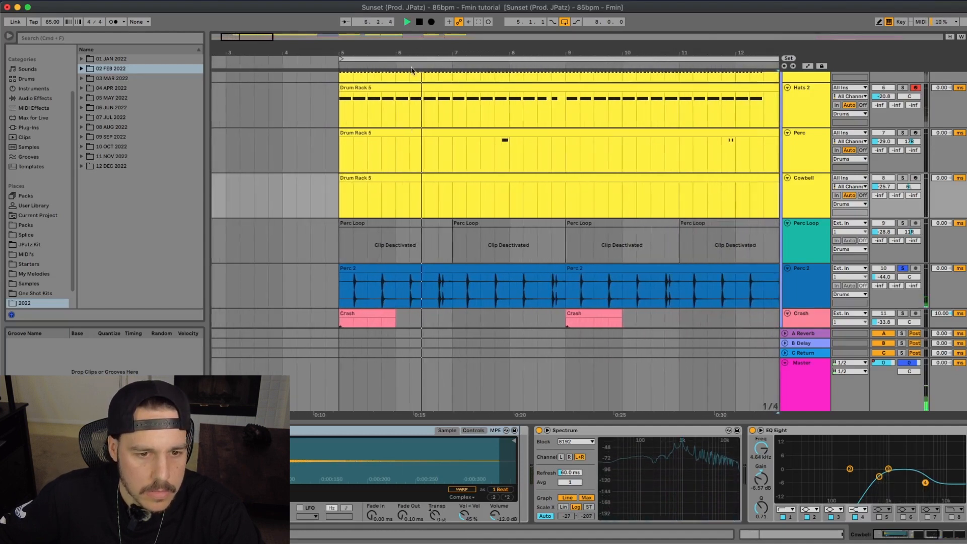
{"action": "scroll", "coordinate": [423, 217], "scroll_direction": "down", "scroll_amount": 5}
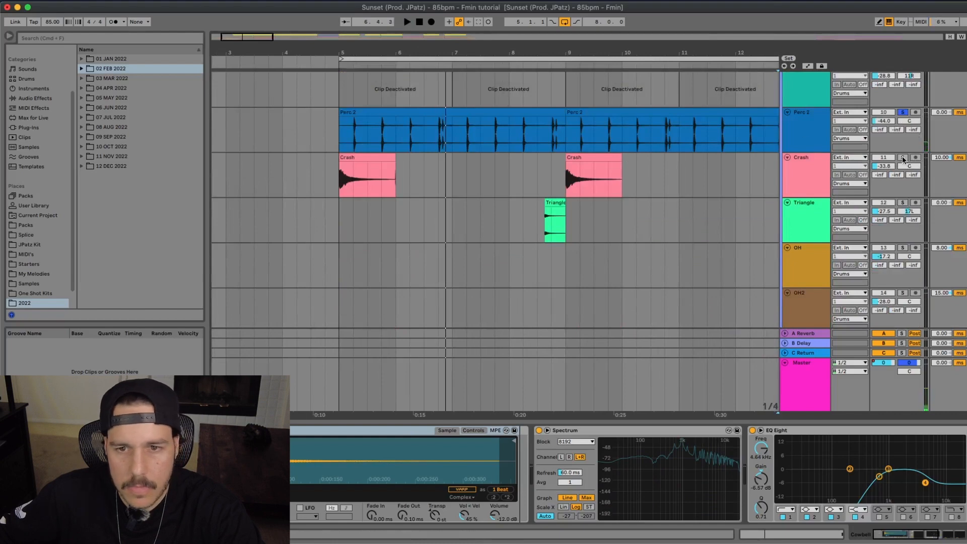
- Audition in solo the Crash clip at bar 5 and the Triangle clip just before bar 9
{"action": "key", "text": "space"}
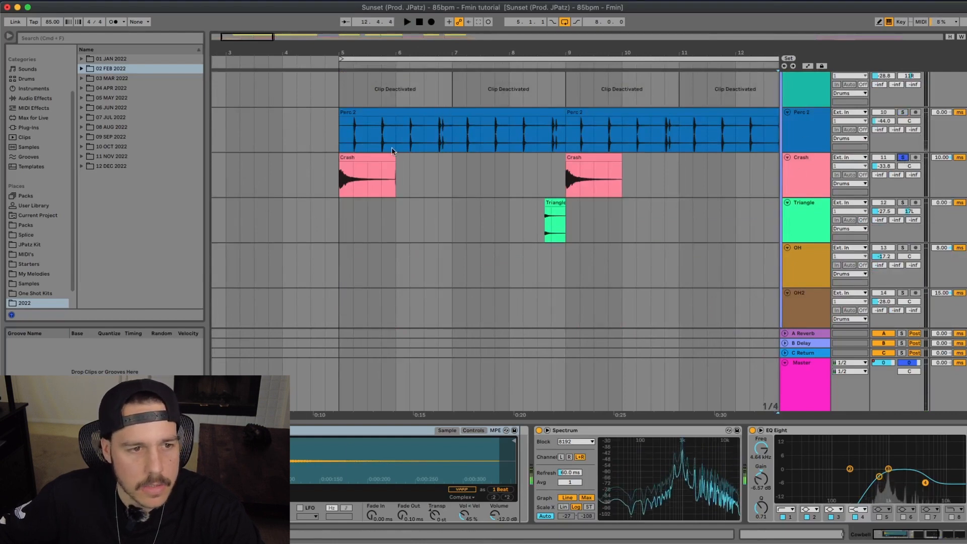
{"action": "left_click", "coordinate": [377, 156]}
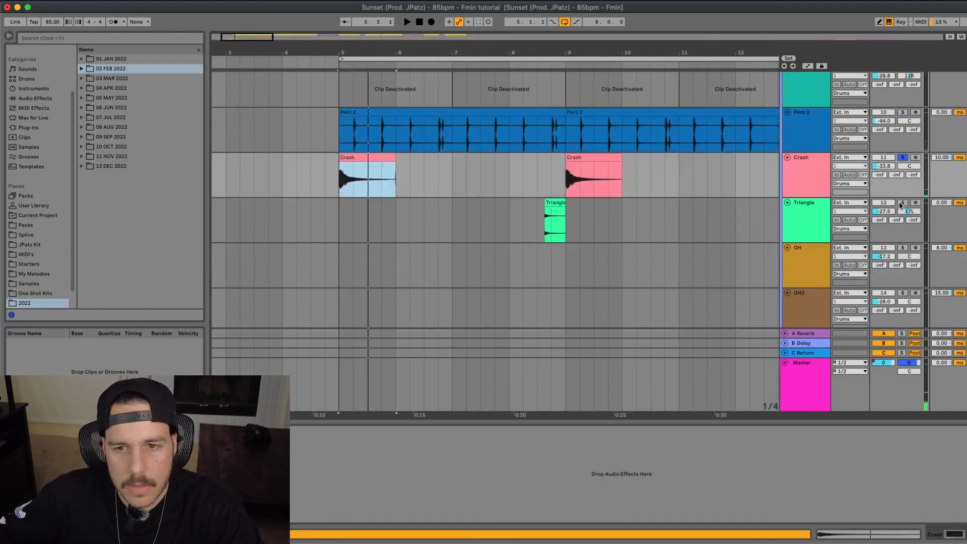
{"action": "left_click", "coordinate": [902, 203]}
{"action": "left_click", "coordinate": [552, 201]}
{"action": "key", "text": "space"}
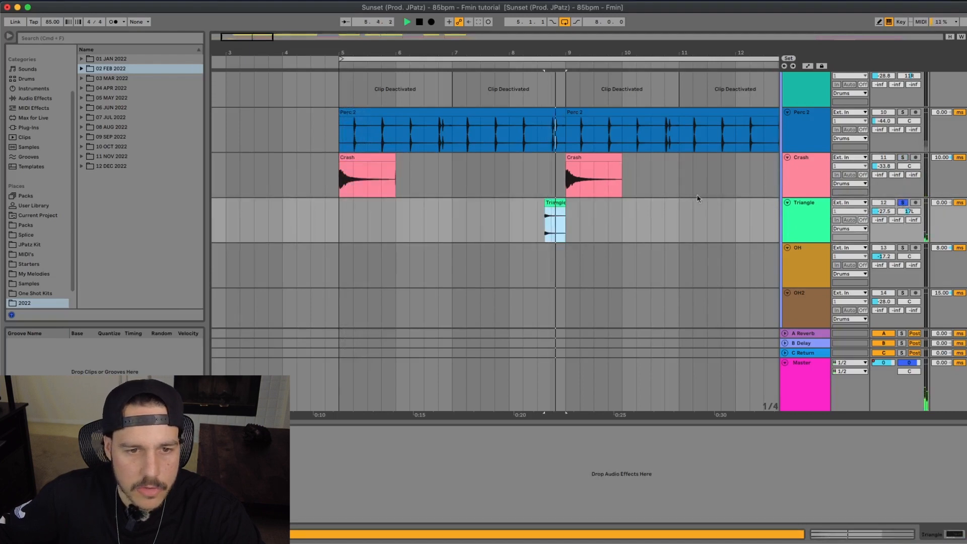
{"action": "key", "text": "space"}
{"action": "left_click", "coordinate": [903, 203]}
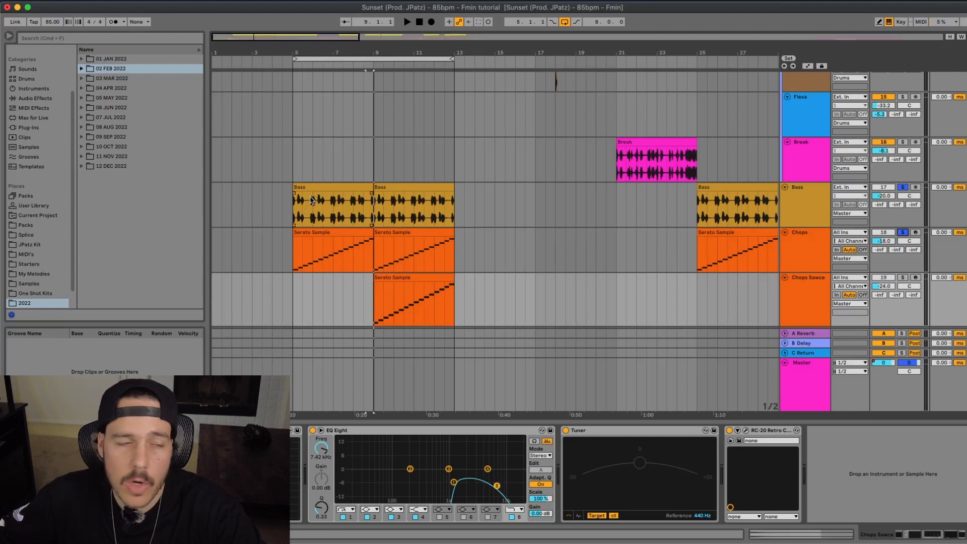
- Play the arrangement from the first Bass clip at bar 5 and review the drum group's tracks during playback
{"action": "left_click", "coordinate": [320, 189]}
{"action": "key", "text": "space"}
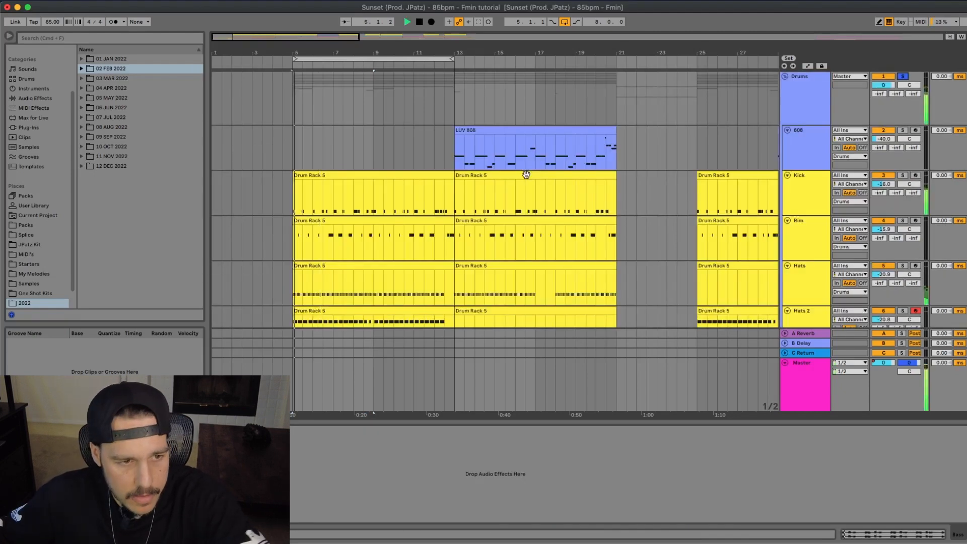
{"action": "scroll", "coordinate": [525, 174], "scroll_direction": "down", "scroll_amount": 2}
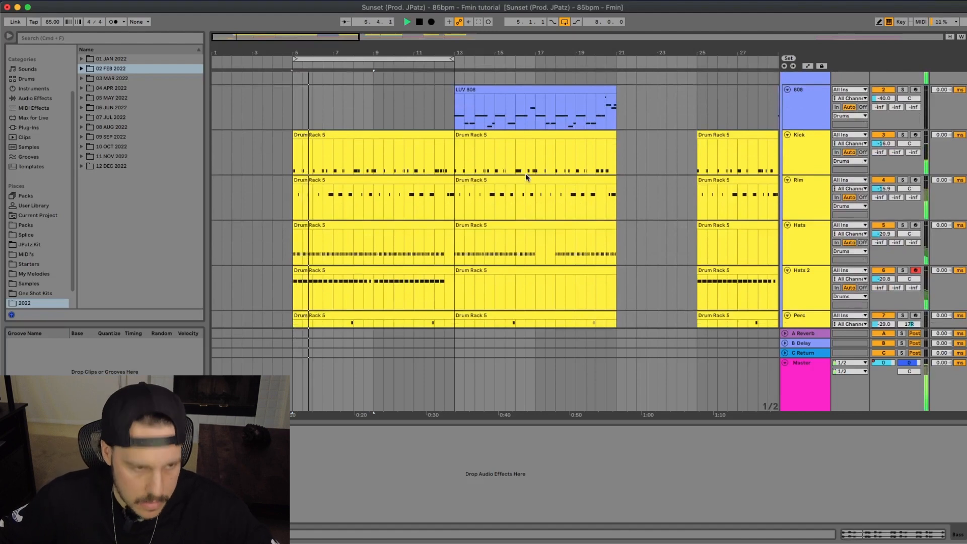
{"action": "scroll", "coordinate": [525, 173], "scroll_direction": "down", "scroll_amount": 2}
{"action": "scroll", "coordinate": [525, 173], "scroll_direction": "down", "scroll_amount": 7}
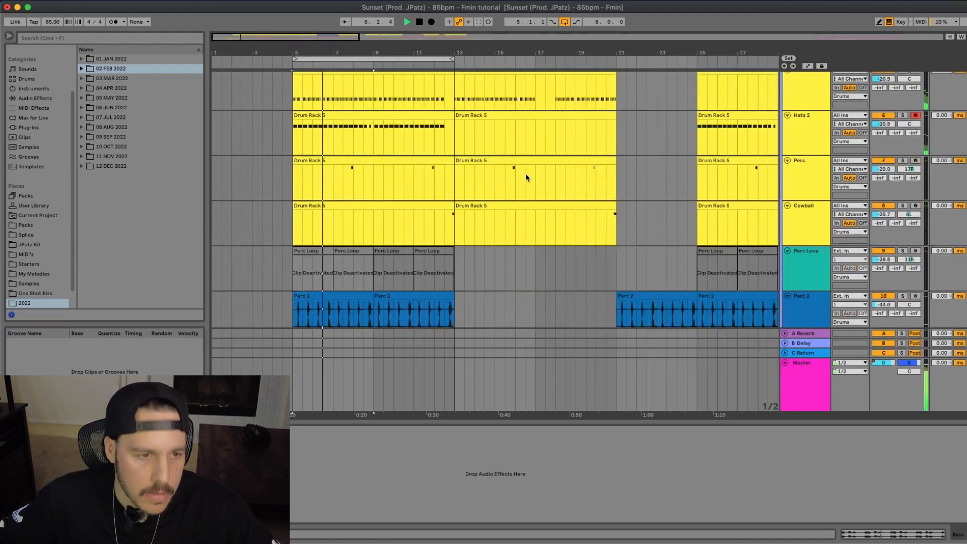
{"action": "scroll", "coordinate": [524, 174], "scroll_direction": "down", "scroll_amount": 3}
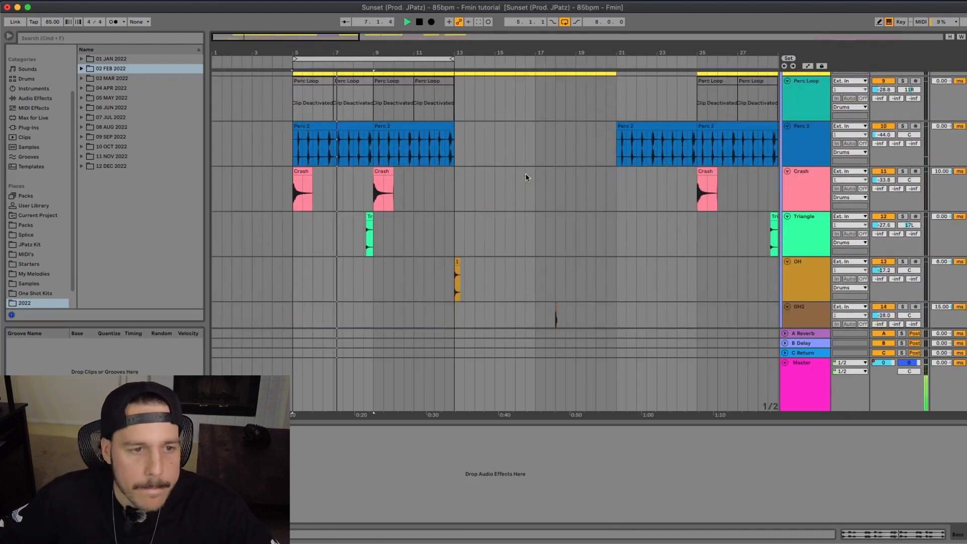
{"action": "scroll", "coordinate": [525, 175], "scroll_direction": "up", "scroll_amount": 1}
{"action": "scroll", "coordinate": [525, 174], "scroll_direction": "up", "scroll_amount": 5}
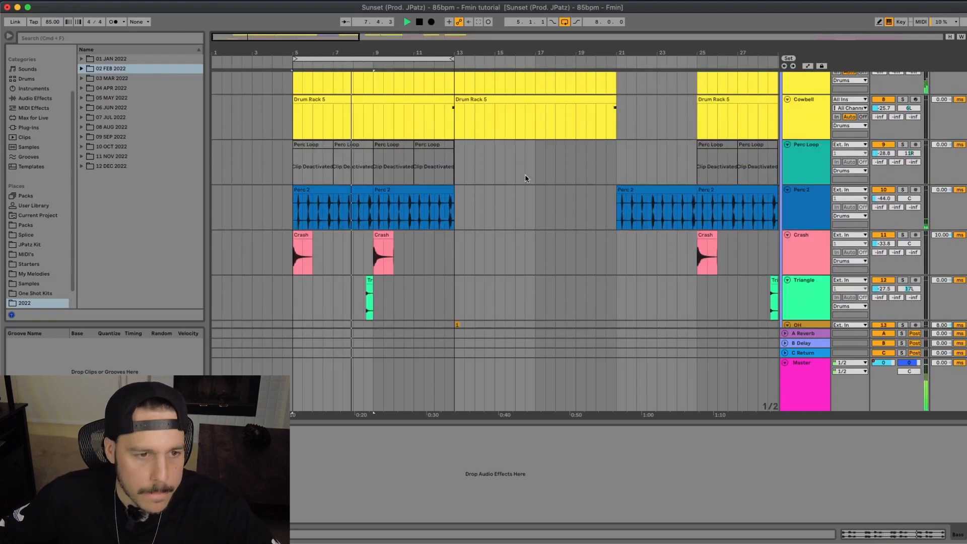
{"action": "scroll", "coordinate": [525, 175], "scroll_direction": "up", "scroll_amount": 4}
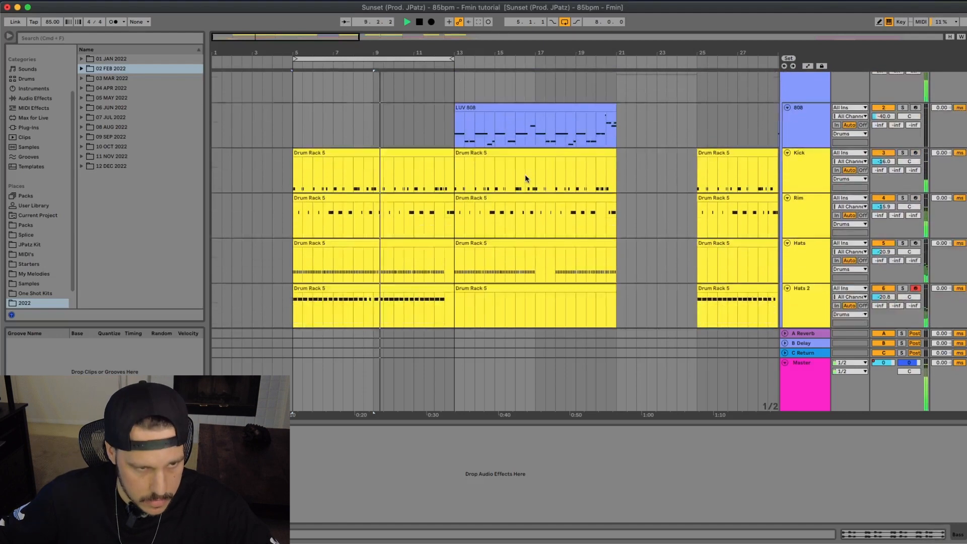
{"action": "scroll", "coordinate": [524, 174], "scroll_direction": "down", "scroll_amount": 10}
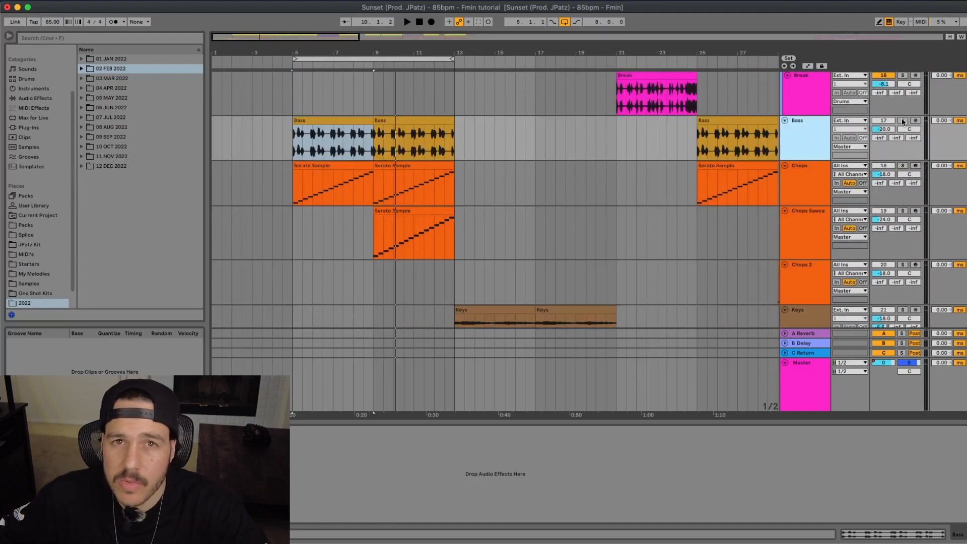
- Solo the Bass and Chops tracks and play them together from bar 5
{"action": "left_click", "coordinate": [903, 120]}
{"action": "left_click", "coordinate": [903, 165]}
{"action": "key", "text": "space"}
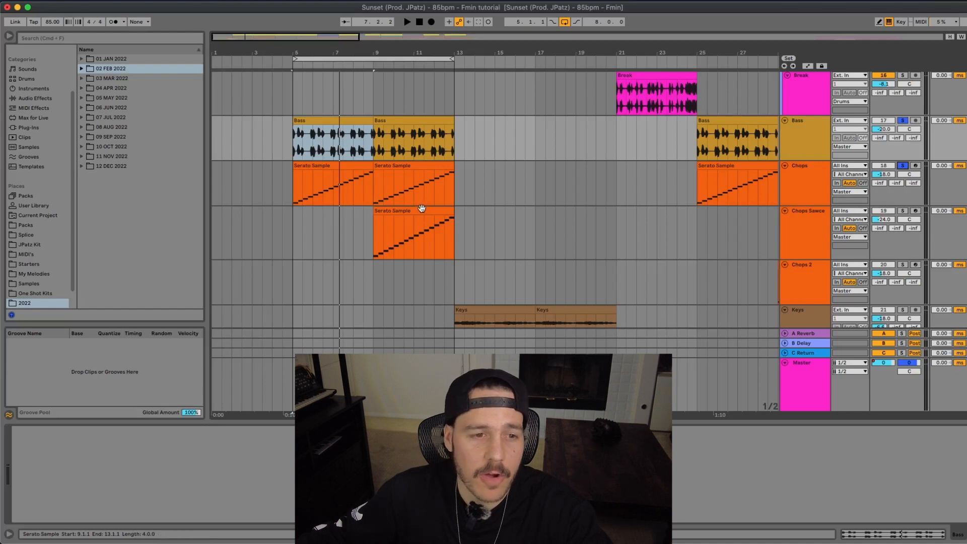
- Solo the Chops Sawce track and audition its clip from bar 9
{"action": "left_click", "coordinate": [421, 208]}
{"action": "left_click", "coordinate": [800, 186]}
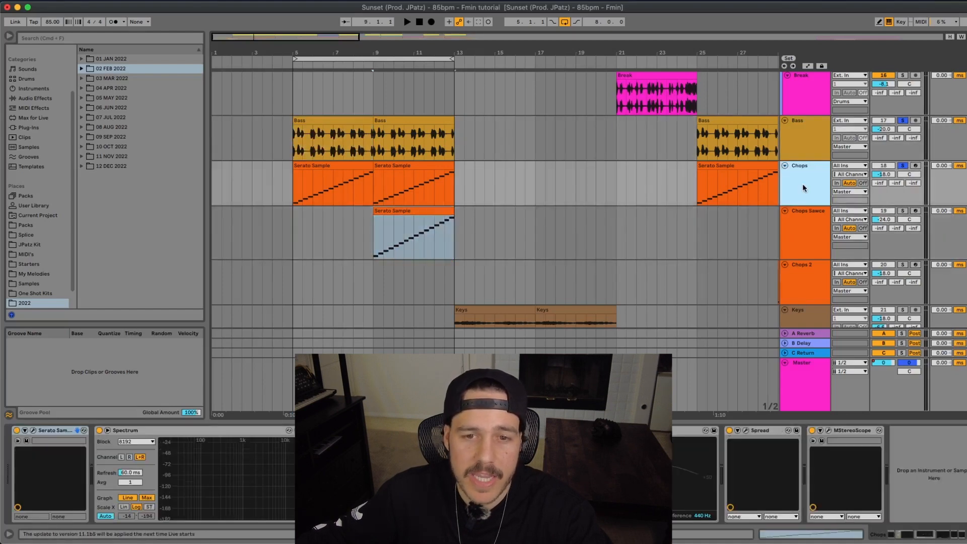
{"action": "left_click", "coordinate": [805, 212]}
{"action": "left_click", "coordinate": [902, 211]}
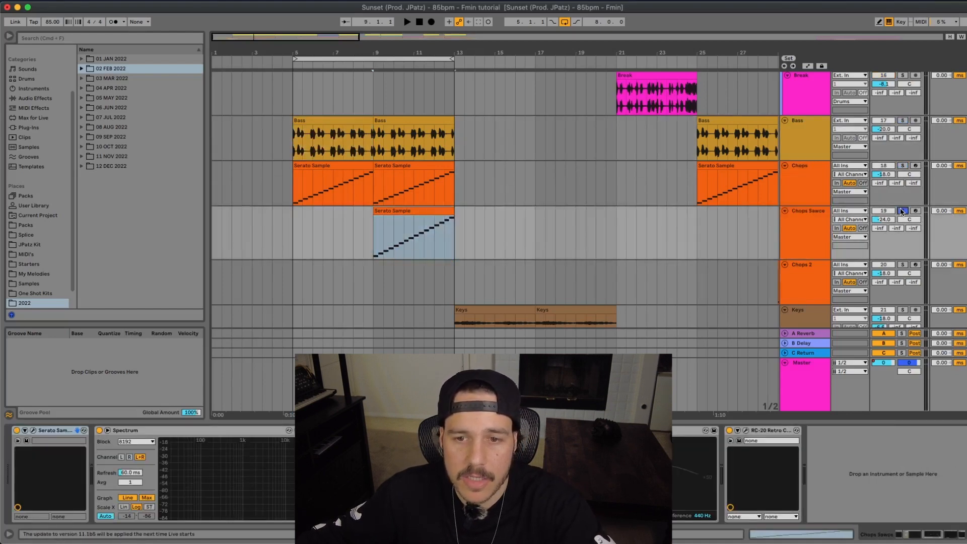
{"action": "key", "text": "space"}
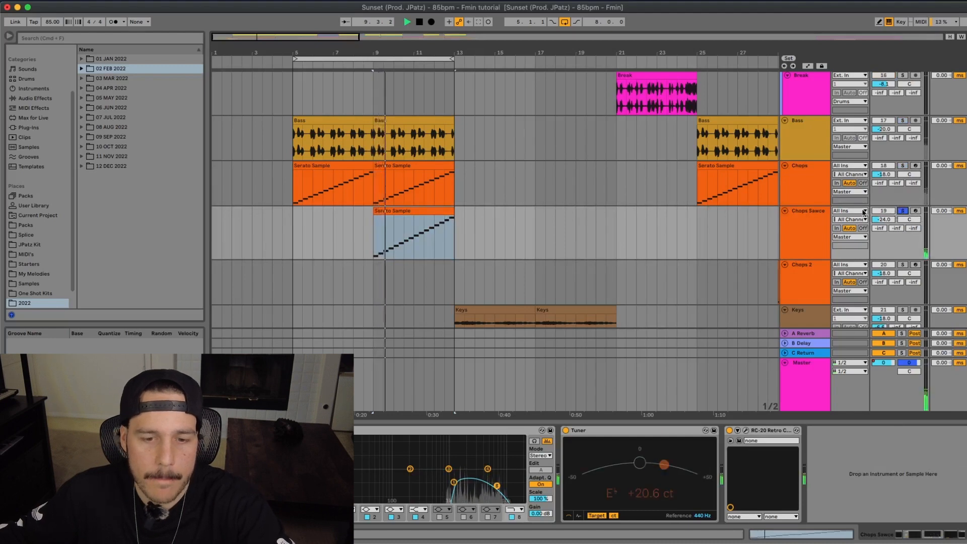
{"action": "key", "text": "space"}
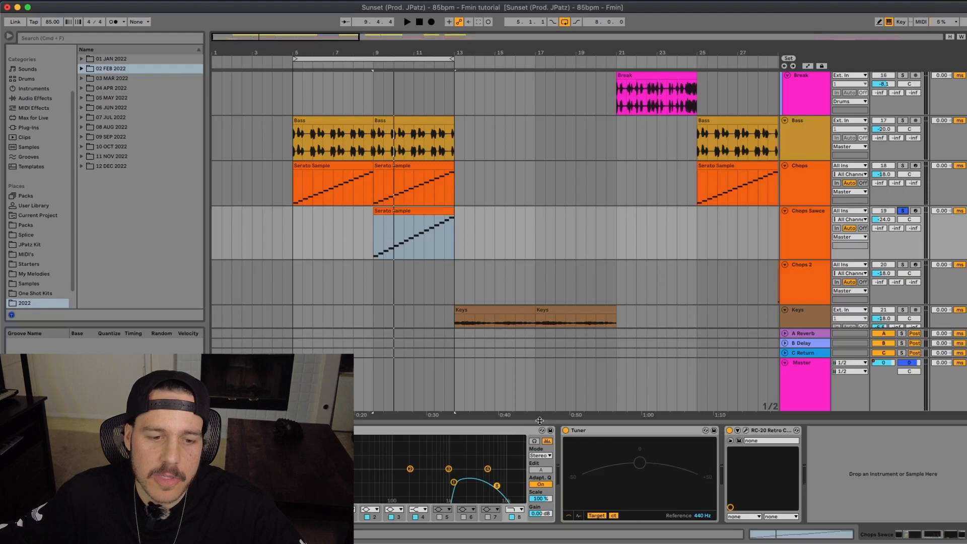
- Hide the device detail view and play Chops in solo, toggling the Chops Sawce solo to compare the layers
{"action": "key", "text": "super+alt+l"}
{"action": "scroll", "coordinate": [539, 357], "scroll_direction": "up", "scroll_amount": 3}
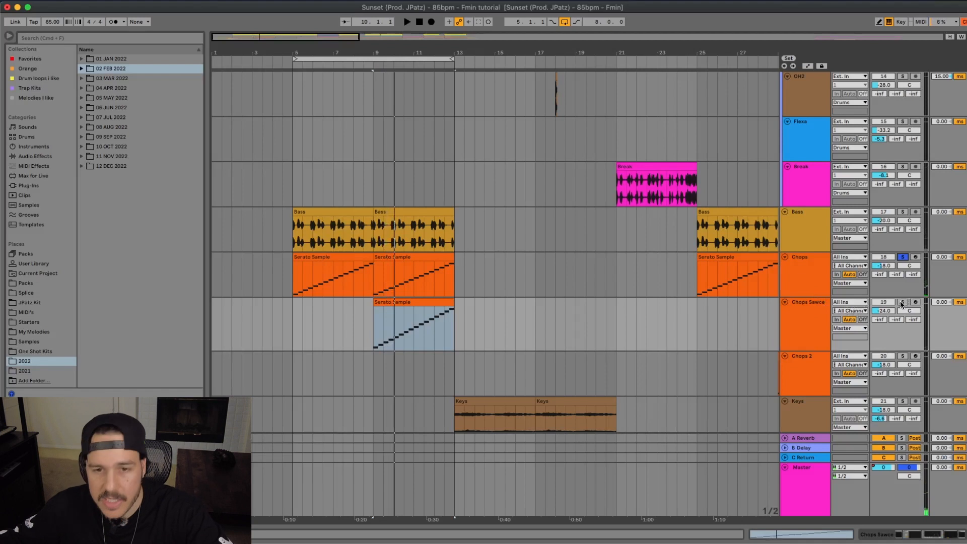
{"action": "key", "text": "space"}
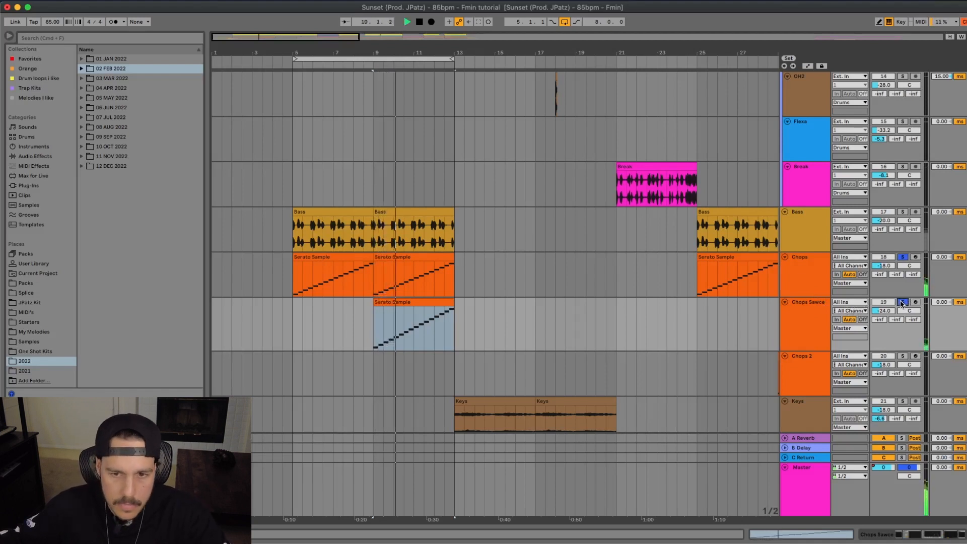
{"action": "left_click", "coordinate": [901, 303]}
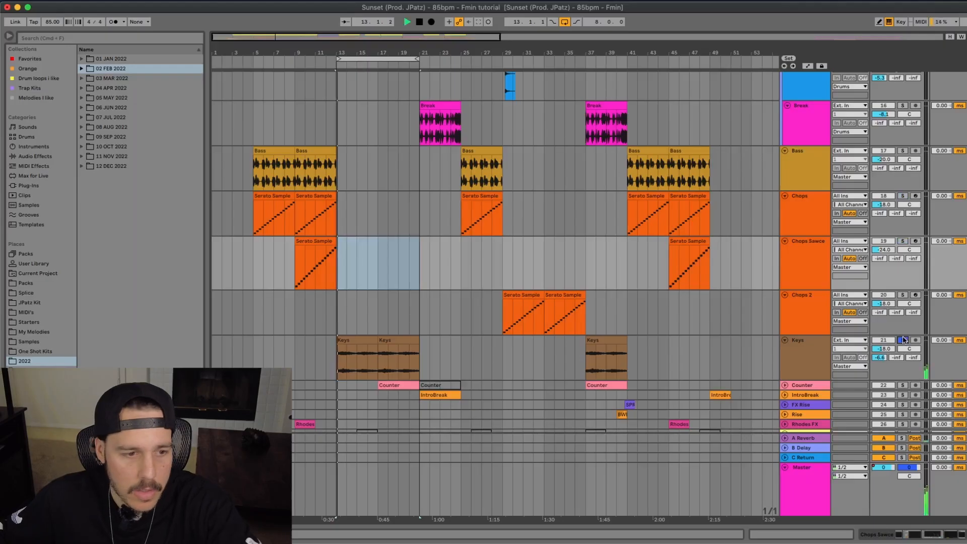
- Play the soloed Keys from bar 13 while reviewing the other tracks, and select the Kick track
{"action": "scroll", "coordinate": [469, 287], "scroll_direction": "down", "scroll_amount": 6}
{"action": "scroll", "coordinate": [447, 280], "scroll_direction": "up", "scroll_amount": 5}
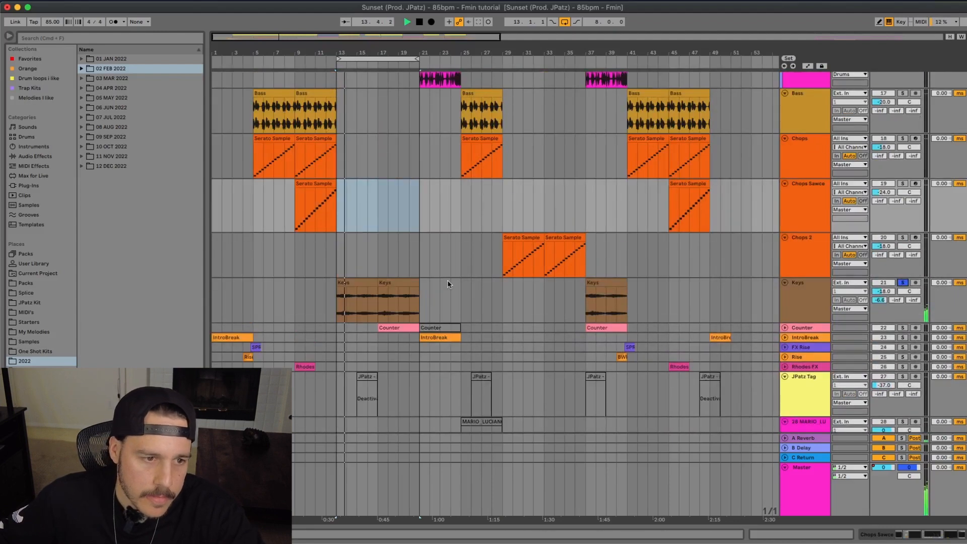
{"action": "scroll", "coordinate": [445, 280], "scroll_direction": "up", "scroll_amount": 3}
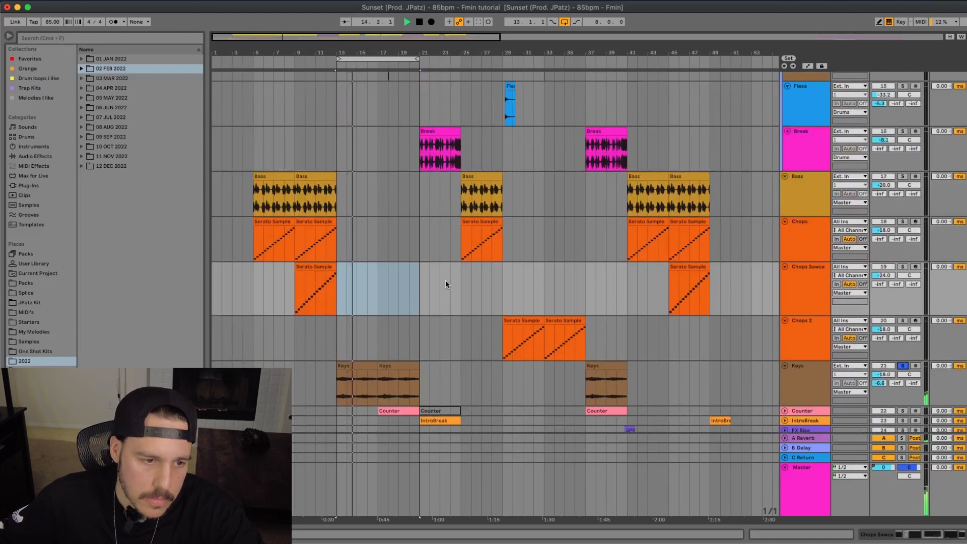
{"action": "scroll", "coordinate": [437, 280], "scroll_direction": "up", "scroll_amount": 10}
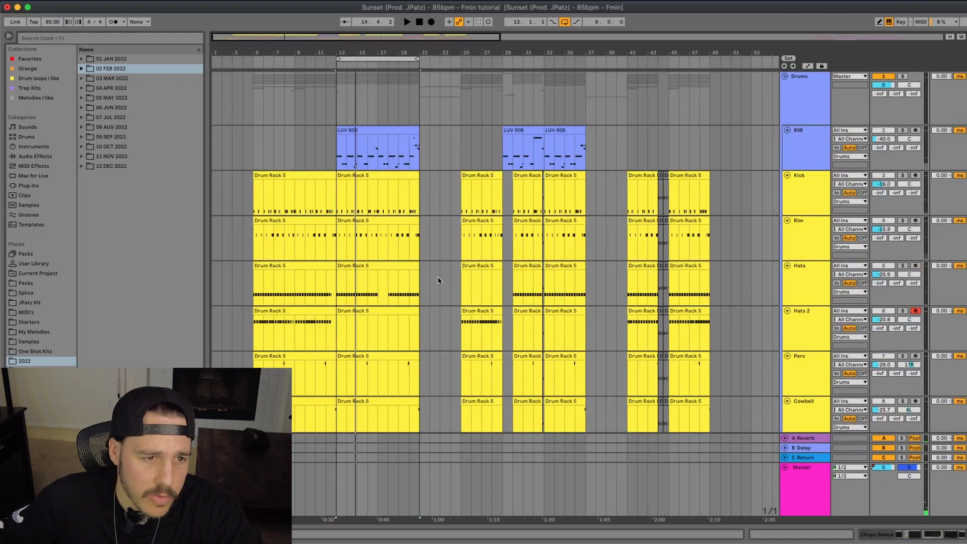
{"action": "left_click", "coordinate": [800, 178]}
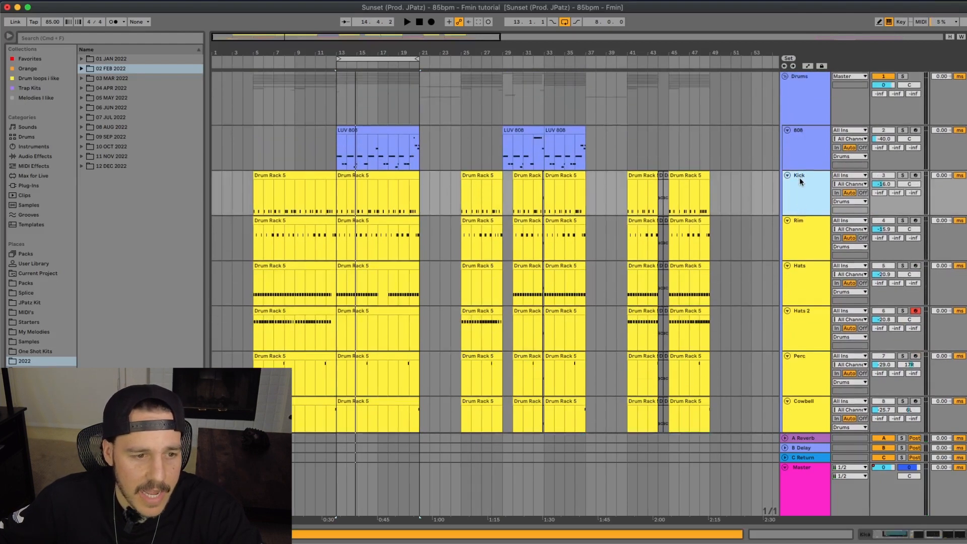
- Select the Hats 2 clip at bar 13 and review the drum and percussion tracks used in that section
{"action": "left_click", "coordinate": [368, 310]}
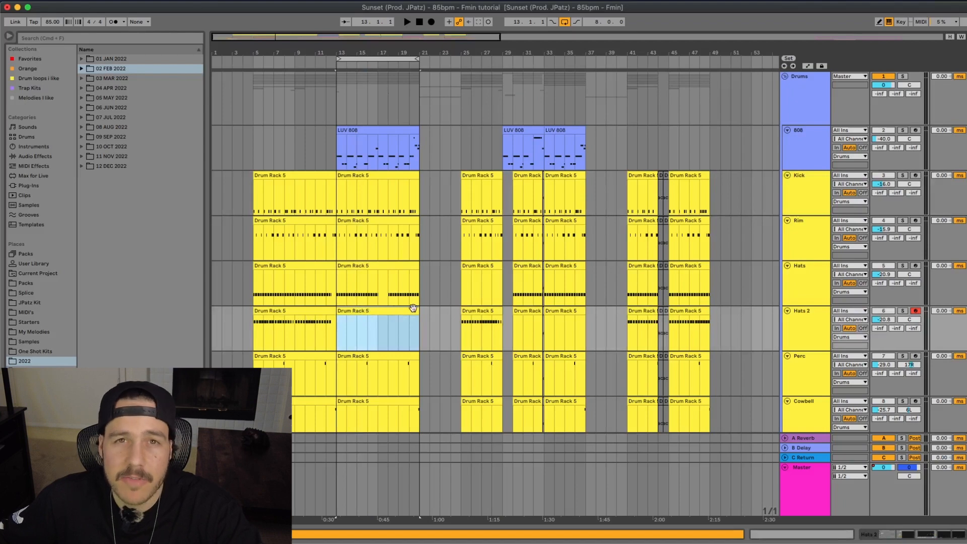
{"action": "scroll", "coordinate": [384, 325], "scroll_direction": "down", "scroll_amount": 10}
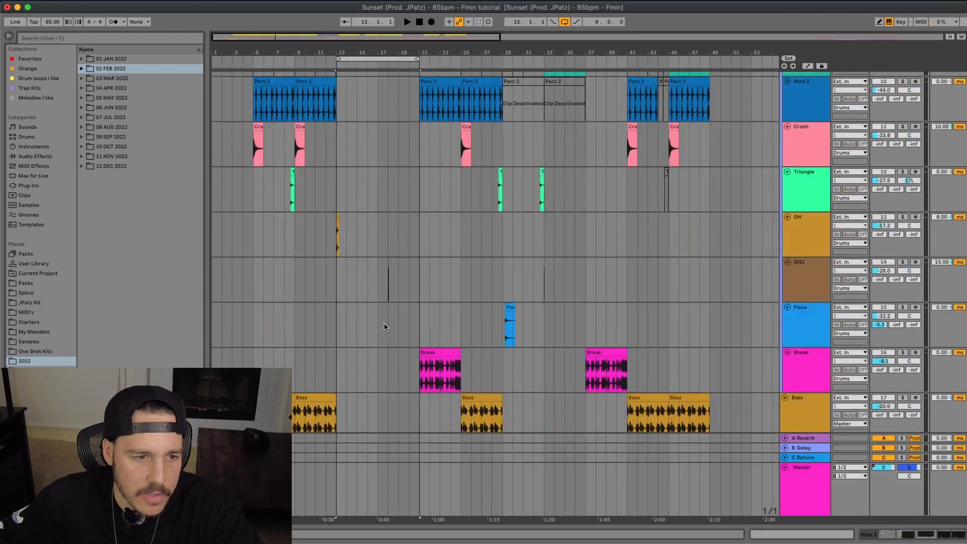
{"action": "scroll", "coordinate": [383, 322], "scroll_direction": "up", "scroll_amount": 6}
{"action": "scroll", "coordinate": [384, 323], "scroll_direction": "up", "scroll_amount": 2}
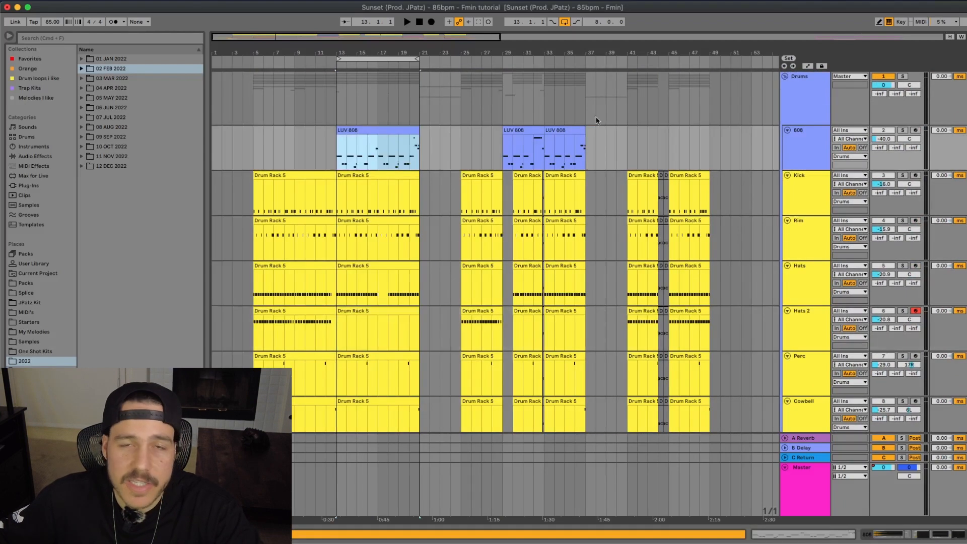
{"action": "scroll", "coordinate": [720, 179], "scroll_direction": "down", "scroll_amount": 12}
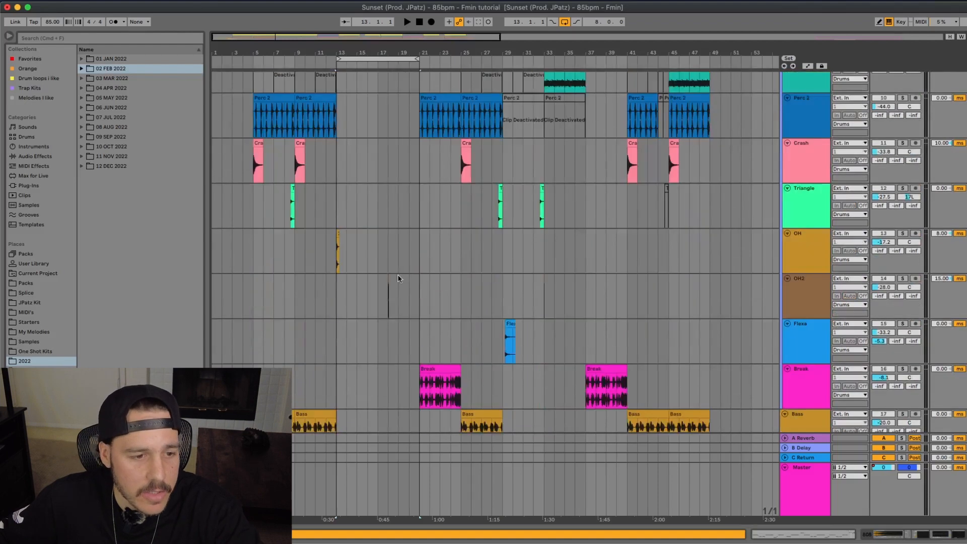
{"action": "scroll", "coordinate": [342, 201], "scroll_direction": "up", "scroll_amount": 10}
- Open the LUV 808 clip at bar 13, solo the 808 track and play it while examining its notes
{"action": "double_click", "coordinate": [350, 131]}
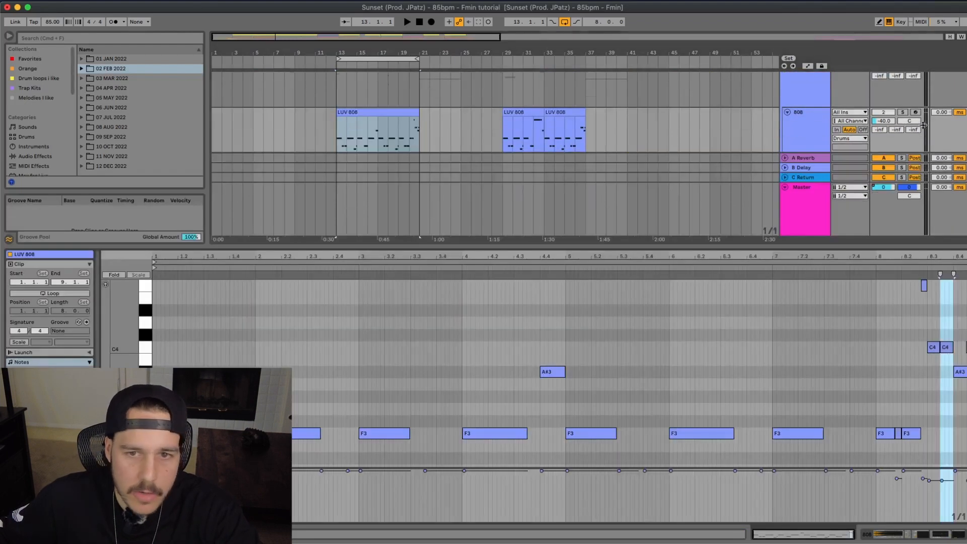
{"action": "left_click", "coordinate": [903, 112]}
{"action": "key", "text": "space"}
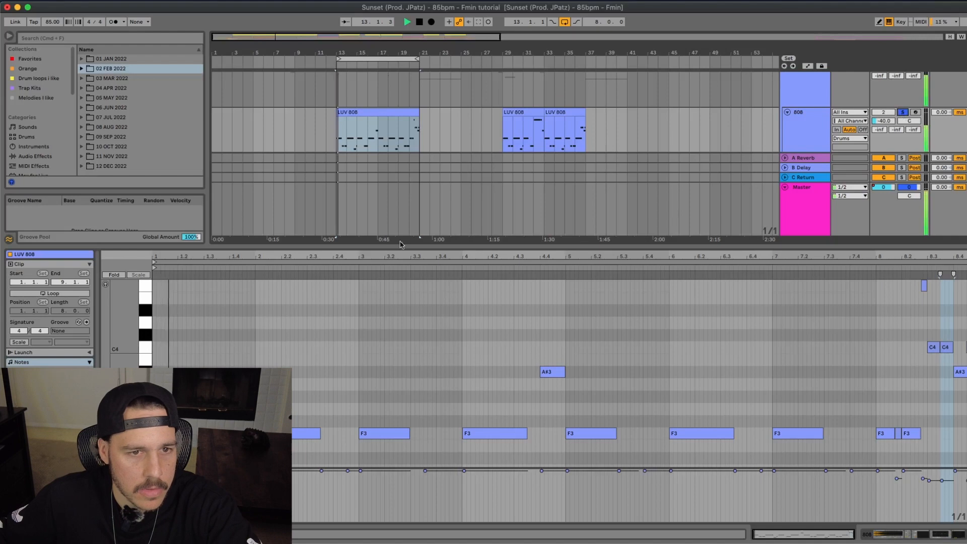
{"action": "scroll", "coordinate": [409, 176], "scroll_direction": "up", "scroll_amount": 5}
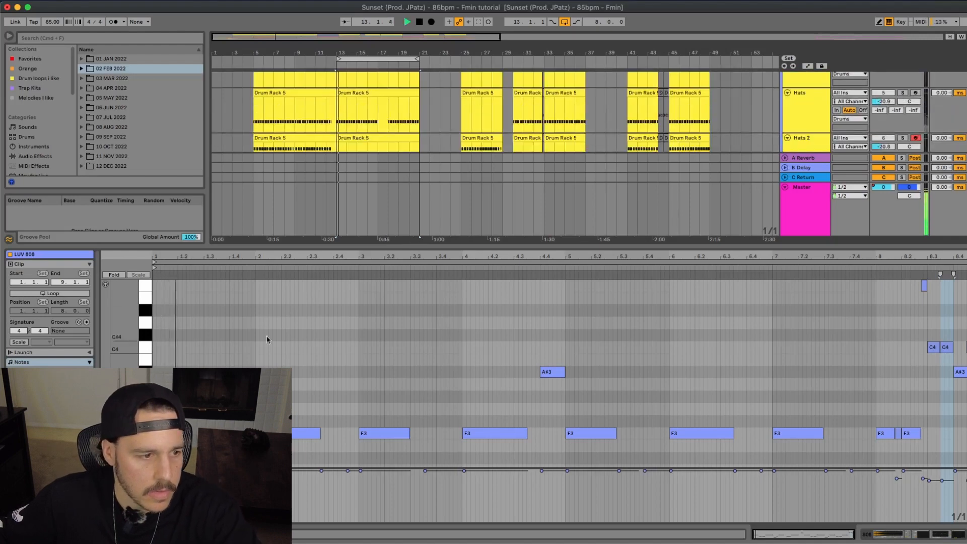
{"action": "scroll", "coordinate": [284, 301], "scroll_direction": "down", "scroll_amount": 2}
{"action": "scroll", "coordinate": [269, 362], "scroll_direction": "down", "scroll_amount": 3}
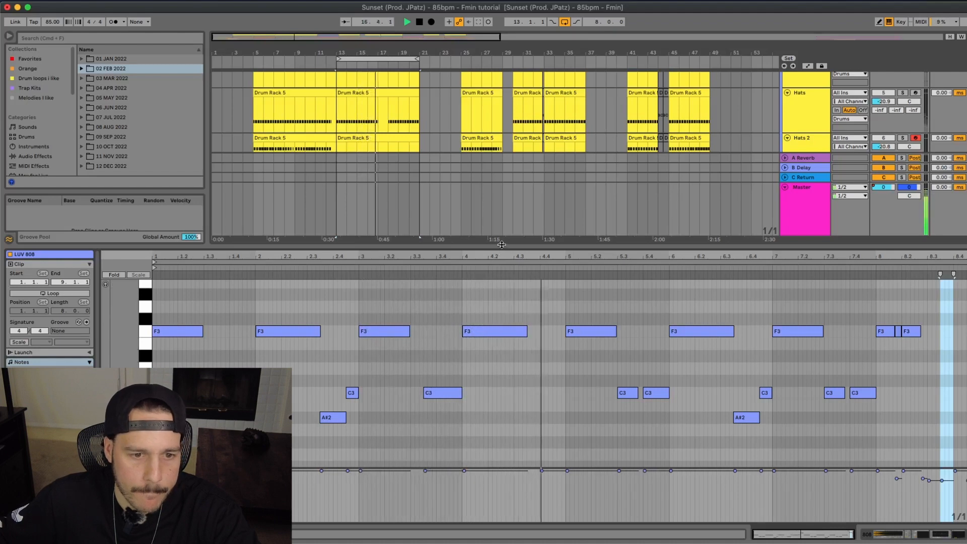
- Play the LUV 808 clip from just before its A#3 note and examine the pitch slide on that note
{"action": "scroll", "coordinate": [497, 312], "scroll_direction": "up", "scroll_amount": 4}
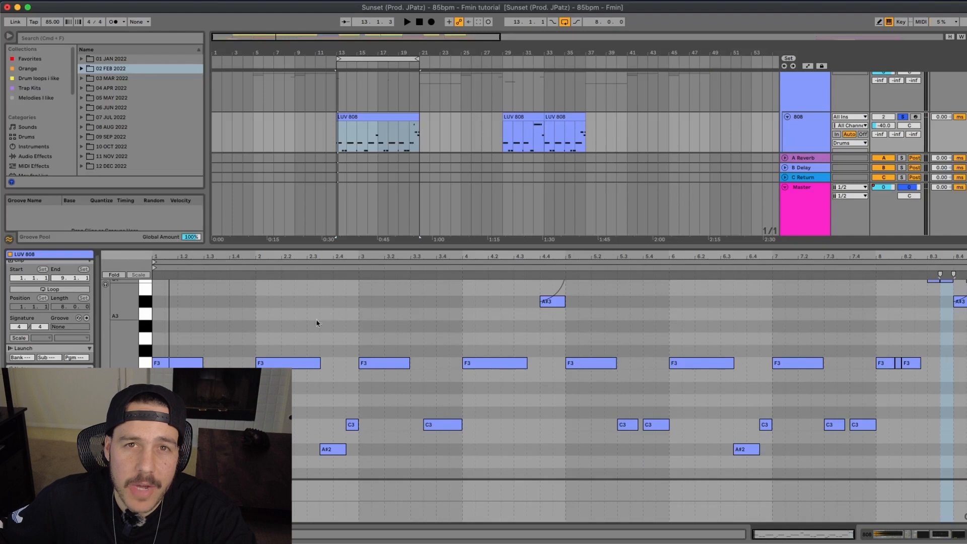
{"action": "left_click", "coordinate": [531, 266]}
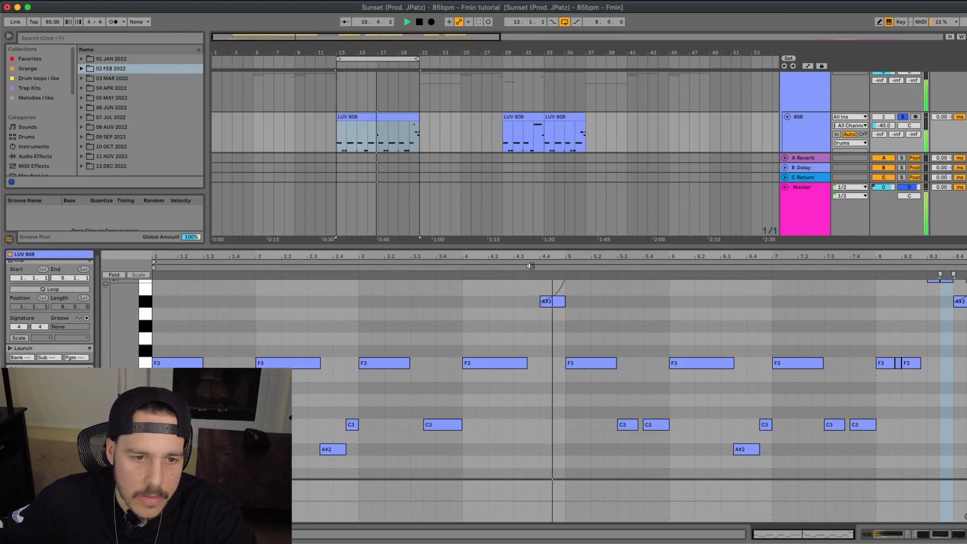
{"action": "scroll", "coordinate": [554, 313], "scroll_direction": "up", "scroll_amount": 3}
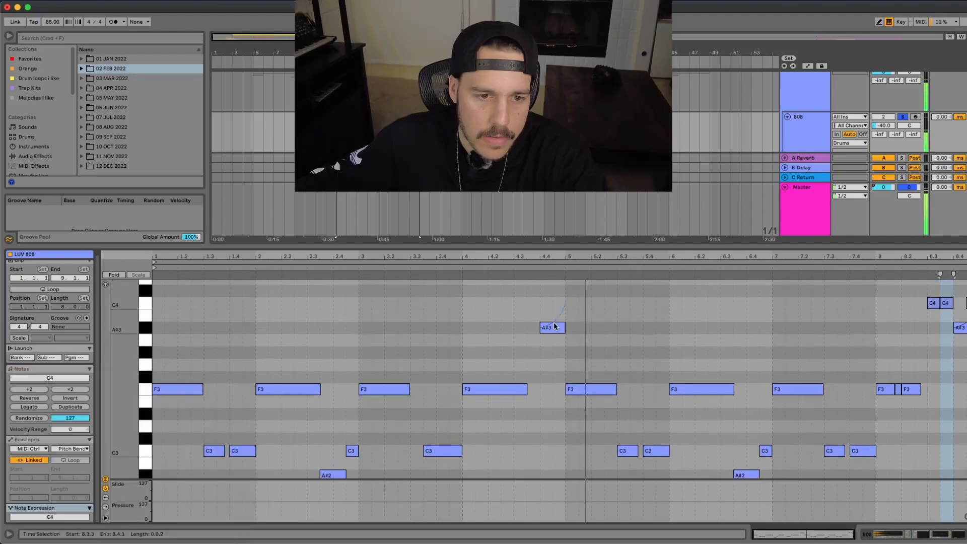
- Collapse and expand the Note Expression section of the LUV 808 clip to show where it is found
{"action": "left_click", "coordinate": [88, 507]}
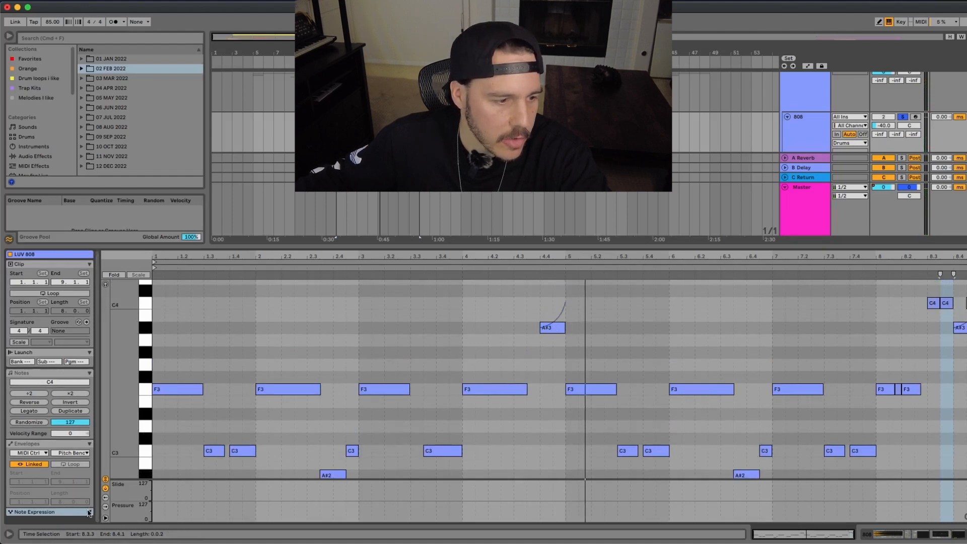
{"action": "left_click", "coordinate": [90, 512]}
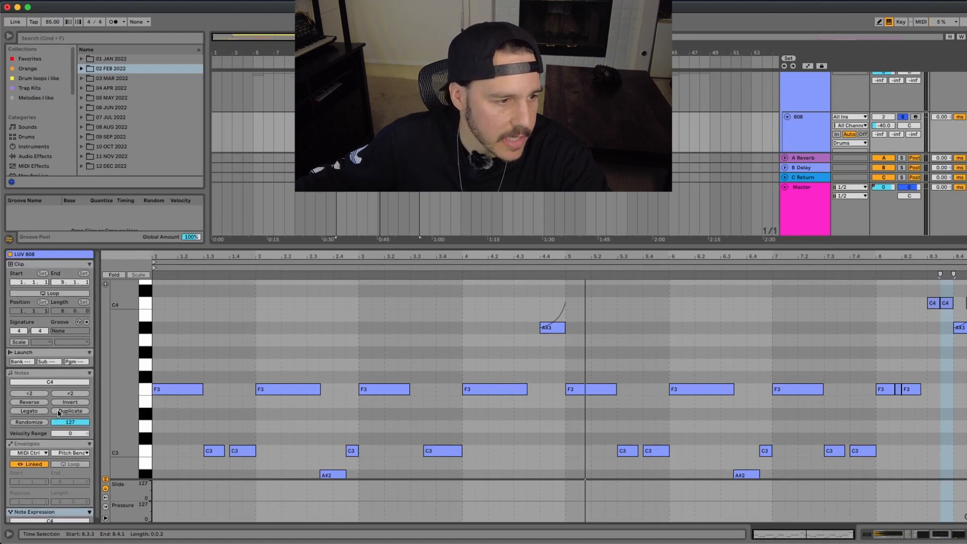
{"action": "left_click", "coordinate": [89, 509]}
{"action": "left_click", "coordinate": [90, 511]}
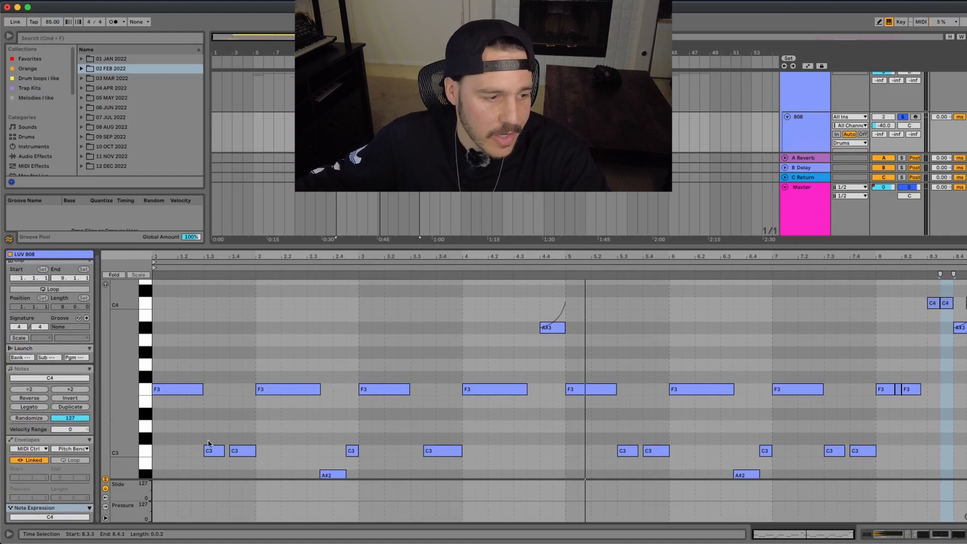
- Try a rising pitch slide on the F3 note at bar 4 of the LUV 808 clip, and remove it
{"action": "left_click", "coordinate": [533, 329]}
{"action": "left_click", "coordinate": [490, 389]}
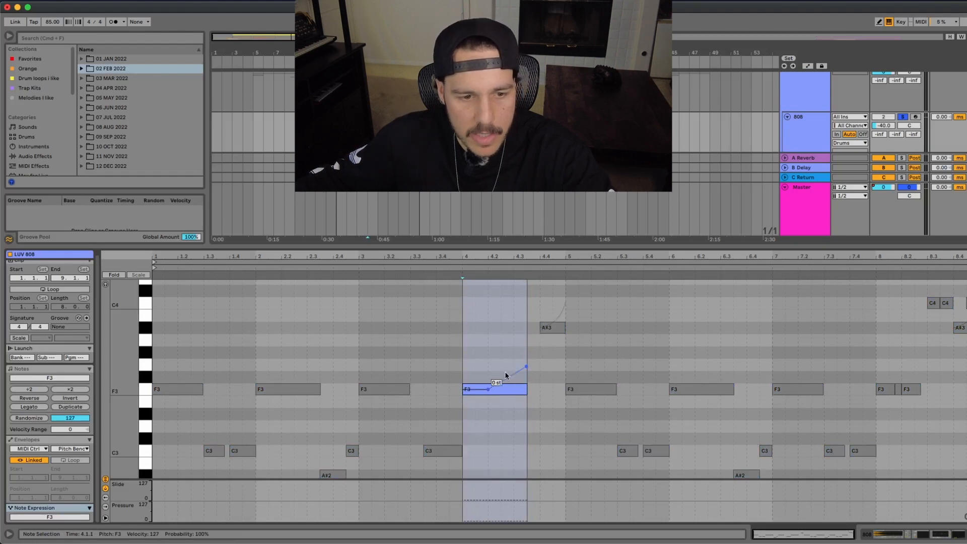
{"action": "left_click_drag", "start_coordinate": [505, 372], "coordinate": [505, 380]}
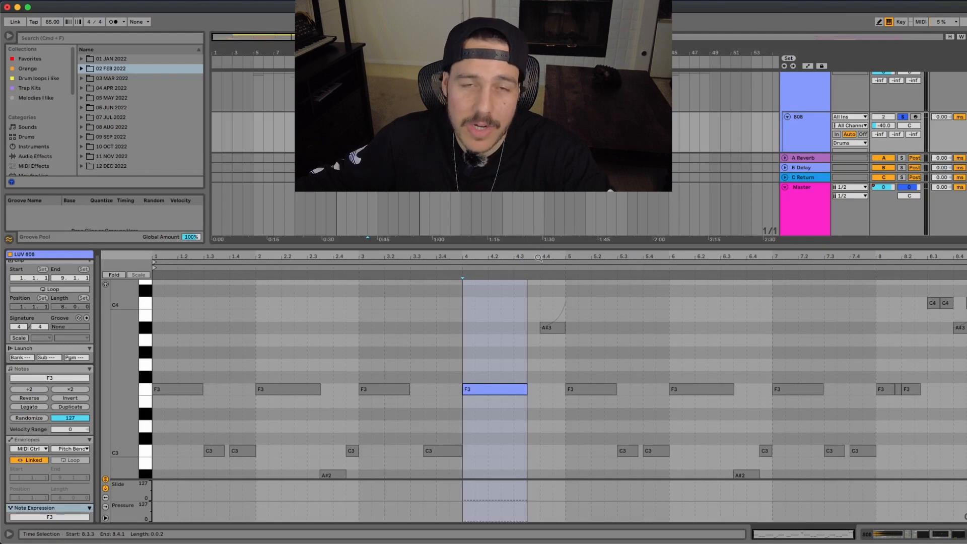
{"action": "key", "text": "super+a"}
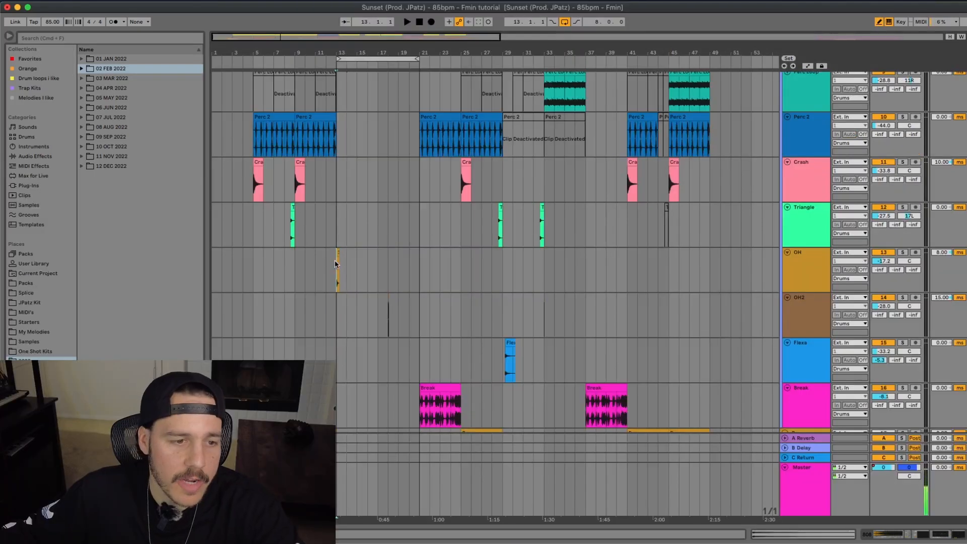
- Highlight the OH and OH2 tracks from bar 13 to the OH2 hit to point out the open hats
{"action": "left_click_drag", "start_coordinate": [337, 259], "coordinate": [398, 318]}
{"action": "left_click", "coordinate": [389, 318]}
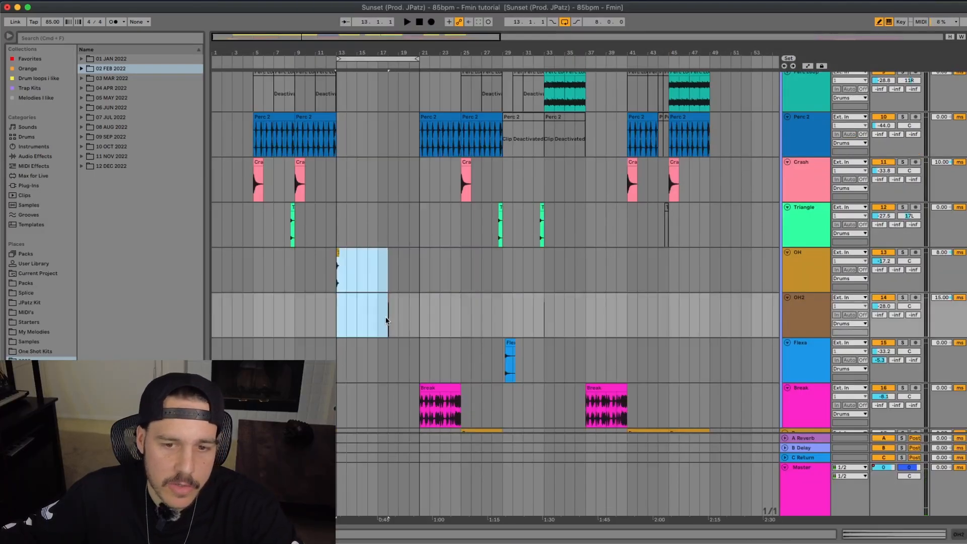
{"action": "left_click", "coordinate": [334, 276]}
- Play the soloed Drums and Keys together from bar 13 while reviewing their tracks, and stop playback
{"action": "scroll", "coordinate": [779, 168], "scroll_direction": "up", "scroll_amount": 10}
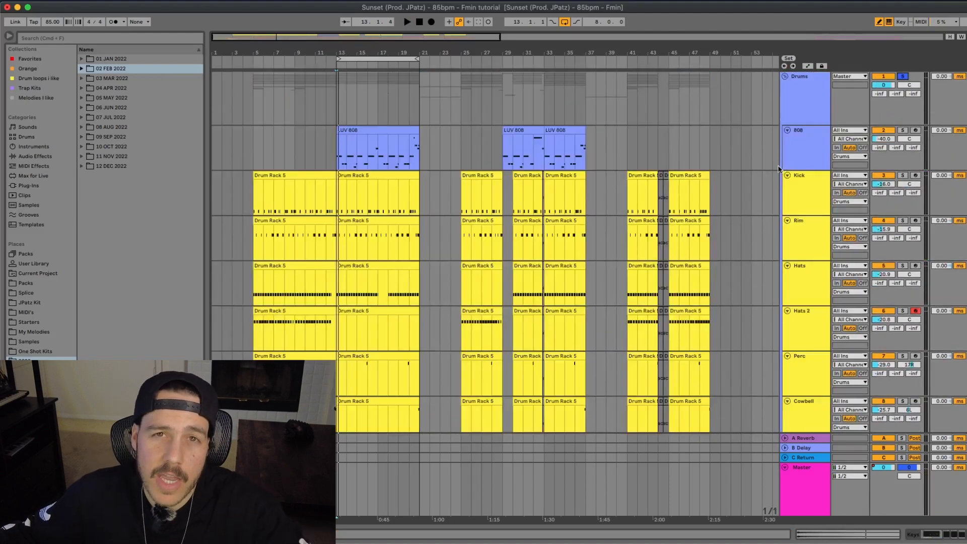
{"action": "scroll", "coordinate": [521, 206], "scroll_direction": "down", "scroll_amount": 10}
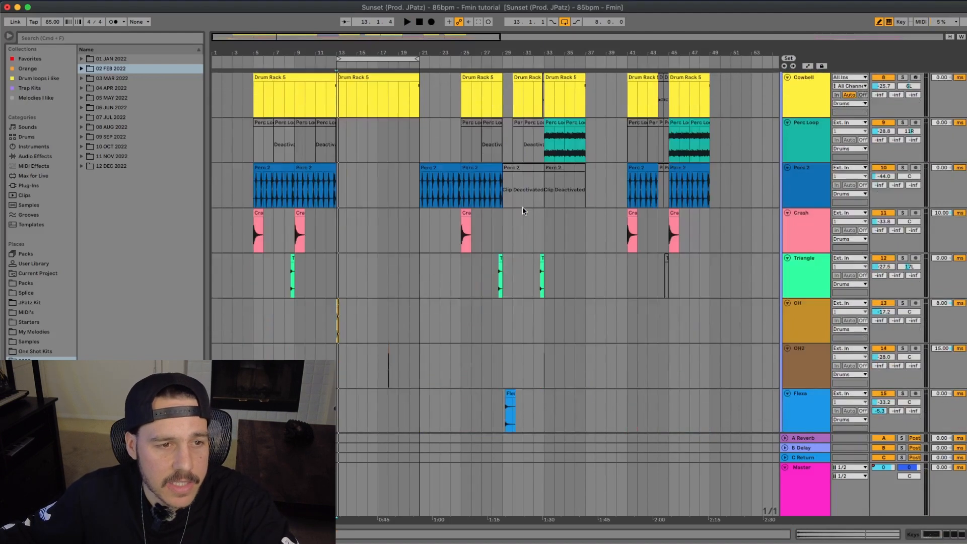
{"action": "key", "text": "space"}
{"action": "scroll", "coordinate": [522, 210], "scroll_direction": "down", "scroll_amount": 8}
{"action": "scroll", "coordinate": [521, 211], "scroll_direction": "down", "scroll_amount": 2}
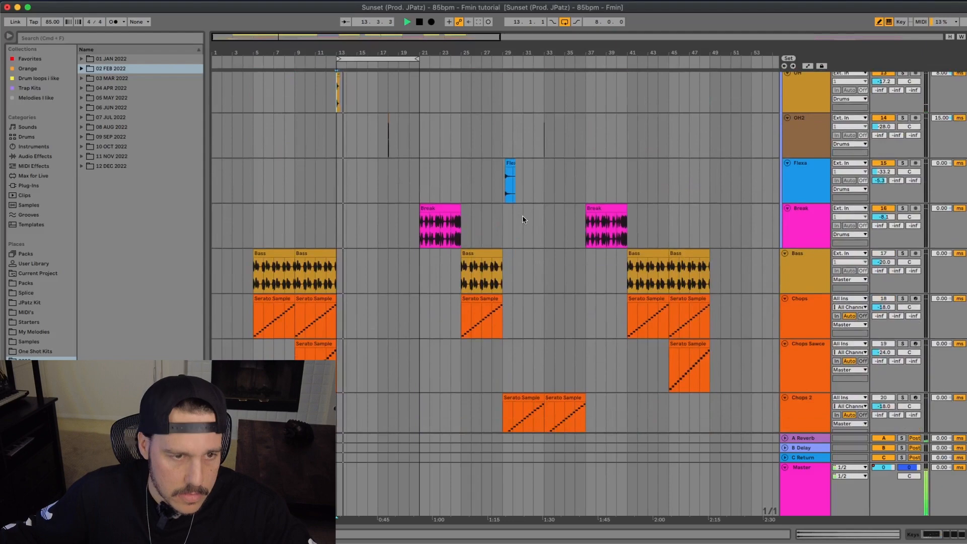
{"action": "scroll", "coordinate": [516, 226], "scroll_direction": "down", "scroll_amount": 6}
{"action": "scroll", "coordinate": [515, 225], "scroll_direction": "up", "scroll_amount": 2}
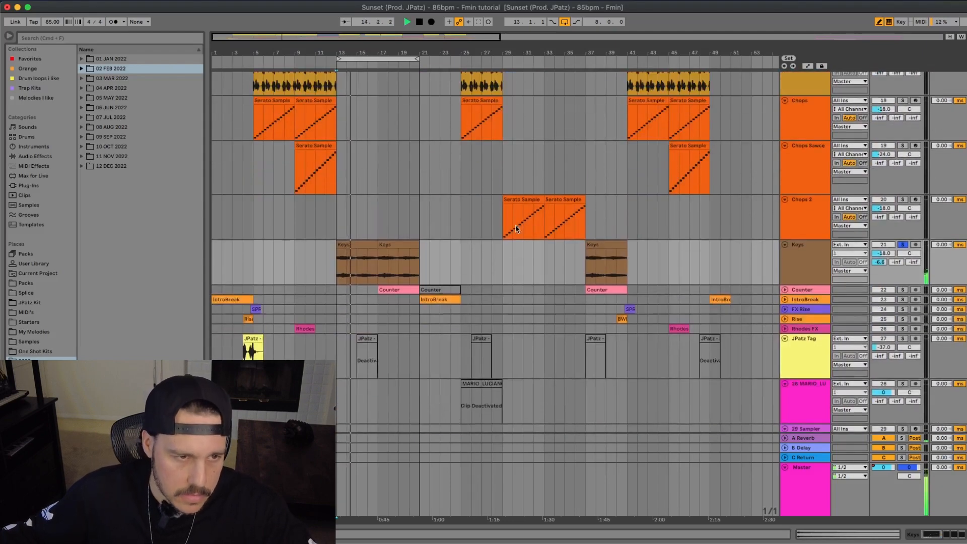
{"action": "scroll", "coordinate": [515, 225], "scroll_direction": "up", "scroll_amount": 15}
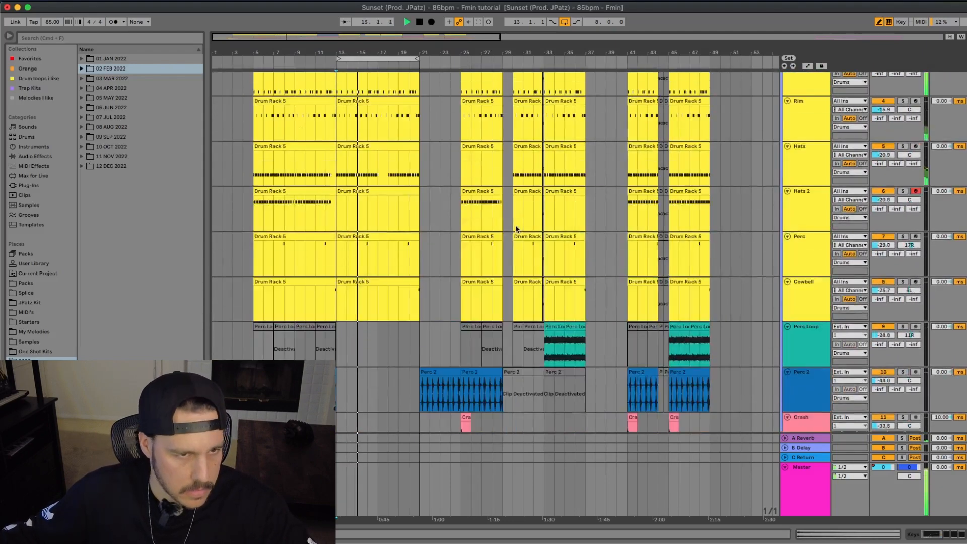
{"action": "scroll", "coordinate": [515, 225], "scroll_direction": "up", "scroll_amount": 3}
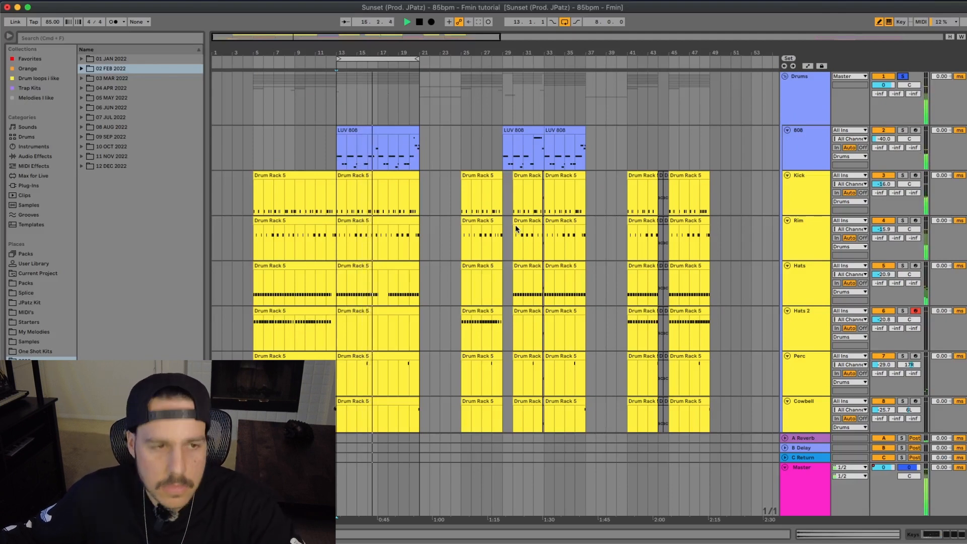
{"action": "key", "text": "space"}
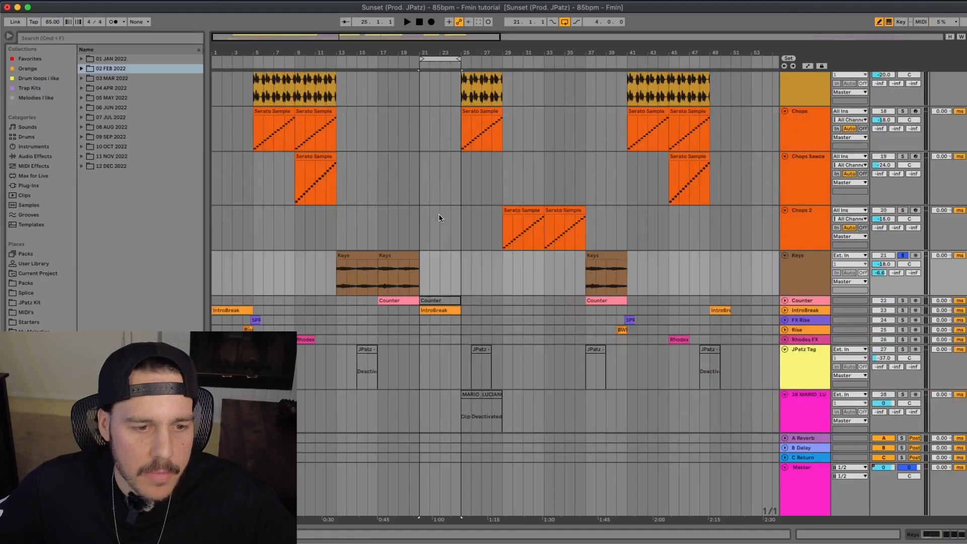
- Select the Break clip at bar 21 and review which tracks play in the bar 21 to 25 section
{"action": "scroll", "coordinate": [439, 218], "scroll_direction": "up", "scroll_amount": 10}
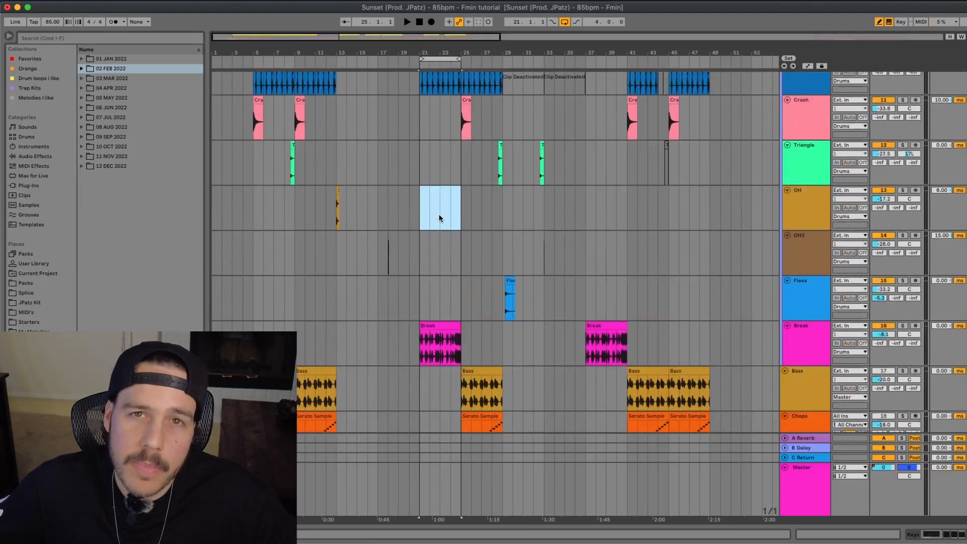
{"action": "scroll", "coordinate": [439, 218], "scroll_direction": "down", "scroll_amount": 5}
{"action": "left_click", "coordinate": [441, 203]}
{"action": "scroll", "coordinate": [441, 203], "scroll_direction": "down", "scroll_amount": 4}
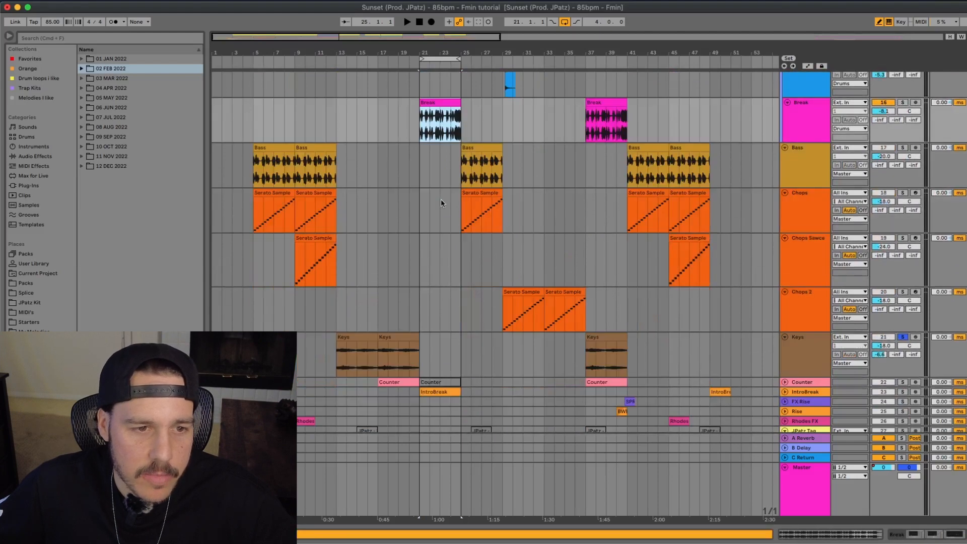
{"action": "scroll", "coordinate": [446, 198], "scroll_direction": "down", "scroll_amount": 2}
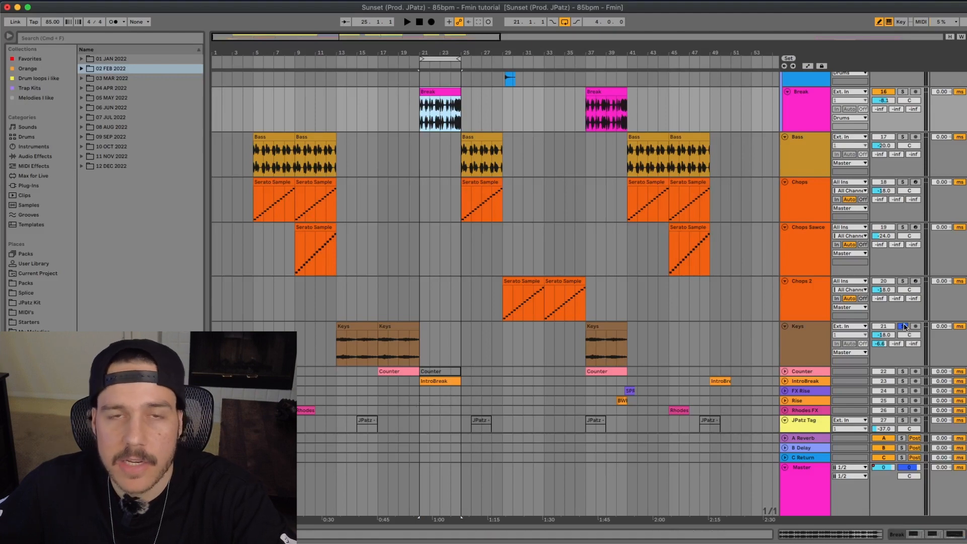
- Audition the looped break section from bar 21 and stop playback
{"action": "scroll", "coordinate": [333, 372], "scroll_direction": "up", "scroll_amount": 5}
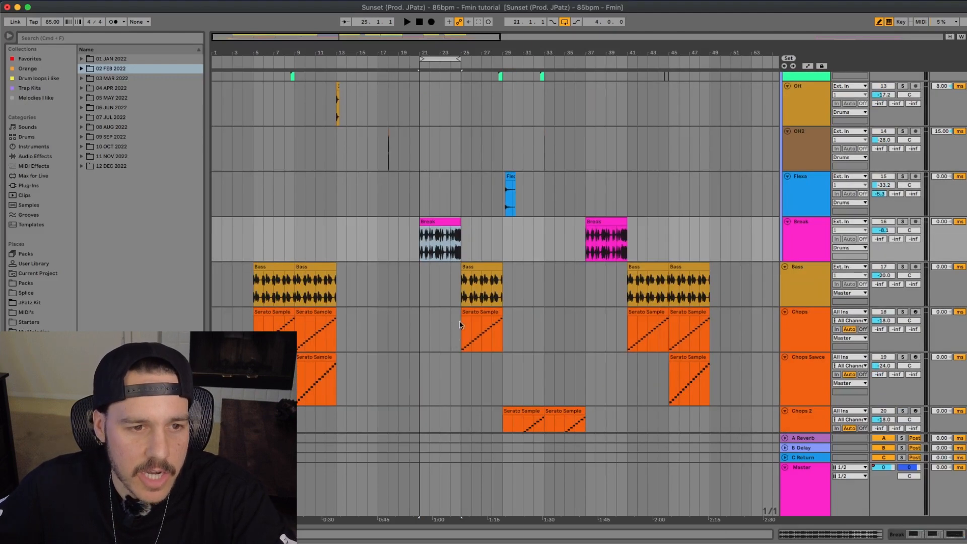
{"action": "left_click", "coordinate": [423, 260]}
{"action": "key", "text": "space"}
{"action": "key", "text": "space"}
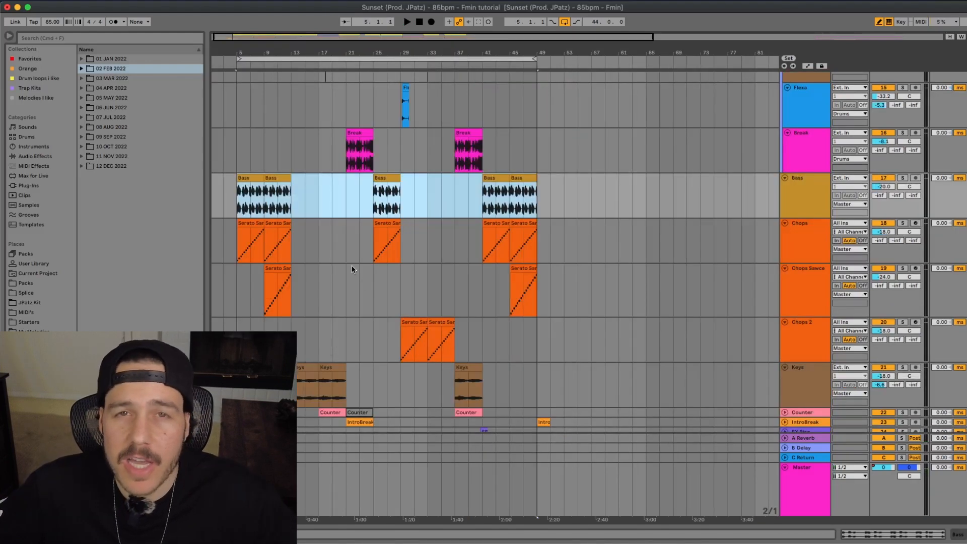
- Play the intro from the IntroBreak clip at bar 1 while reviewing the tracks, and stop playback
{"action": "scroll", "coordinate": [352, 267], "scroll_direction": "down", "scroll_amount": 5}
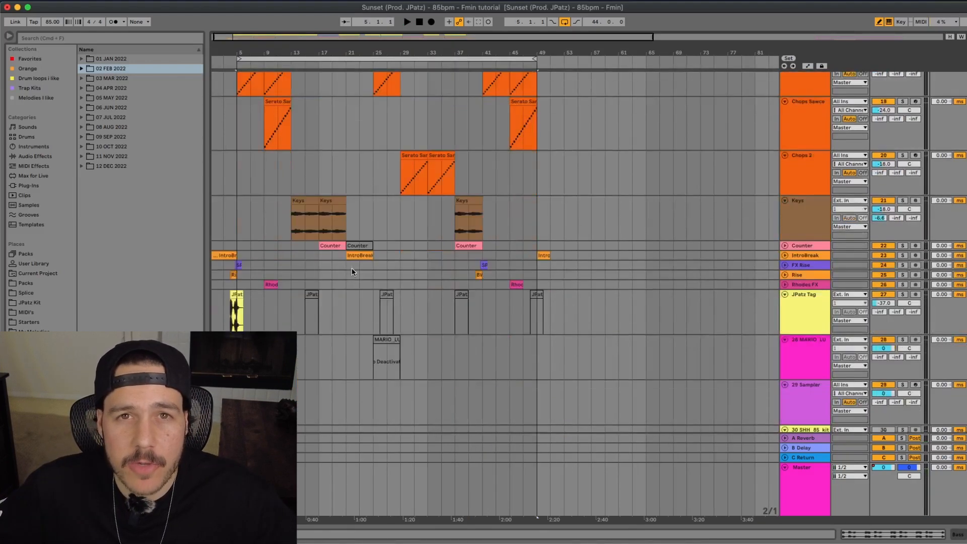
{"action": "scroll", "coordinate": [352, 268], "scroll_direction": "up", "scroll_amount": 6}
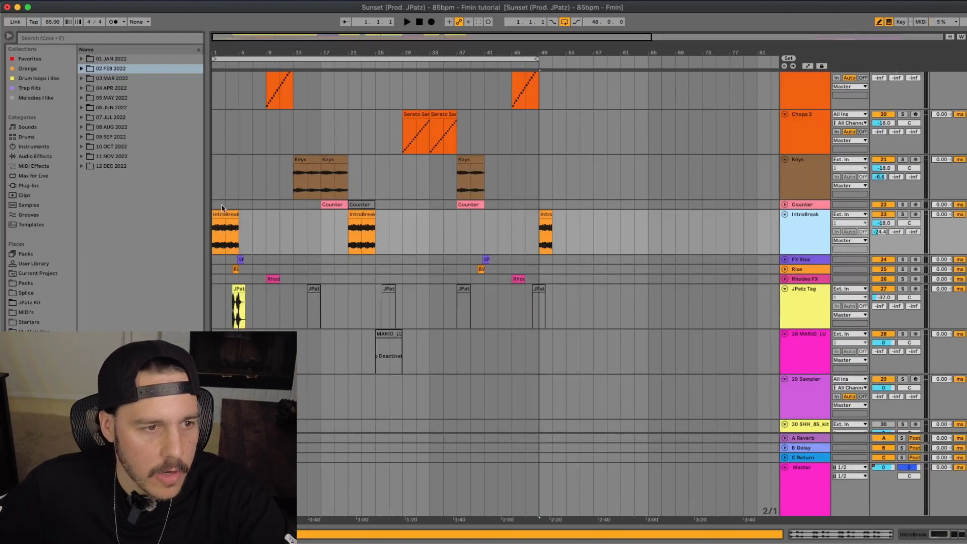
{"action": "left_click", "coordinate": [221, 214]}
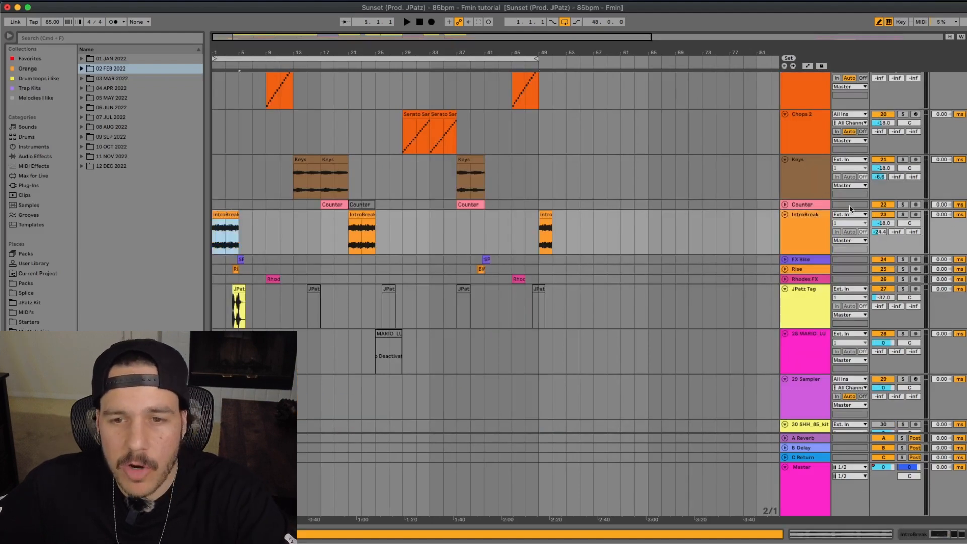
{"action": "key", "text": "space"}
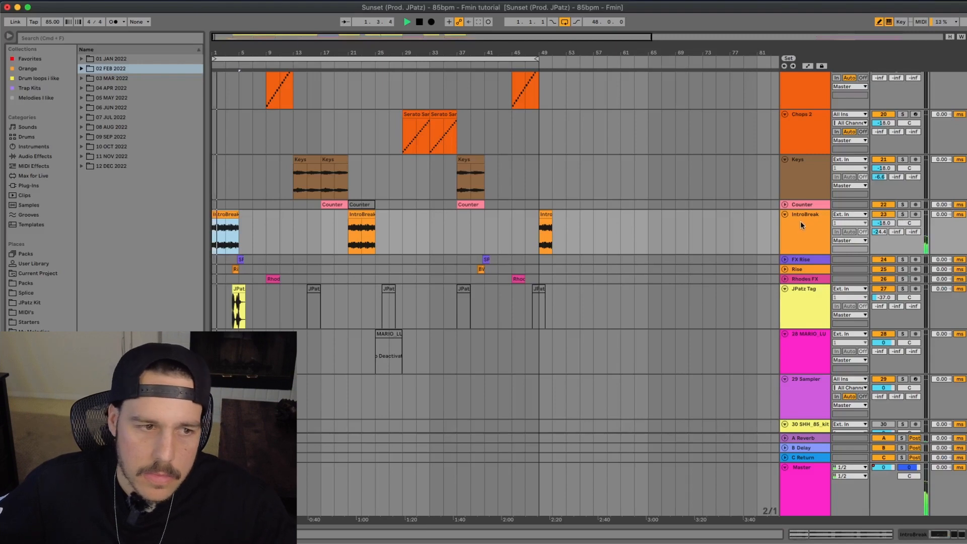
{"action": "scroll", "coordinate": [348, 259], "scroll_direction": "up", "scroll_amount": 10}
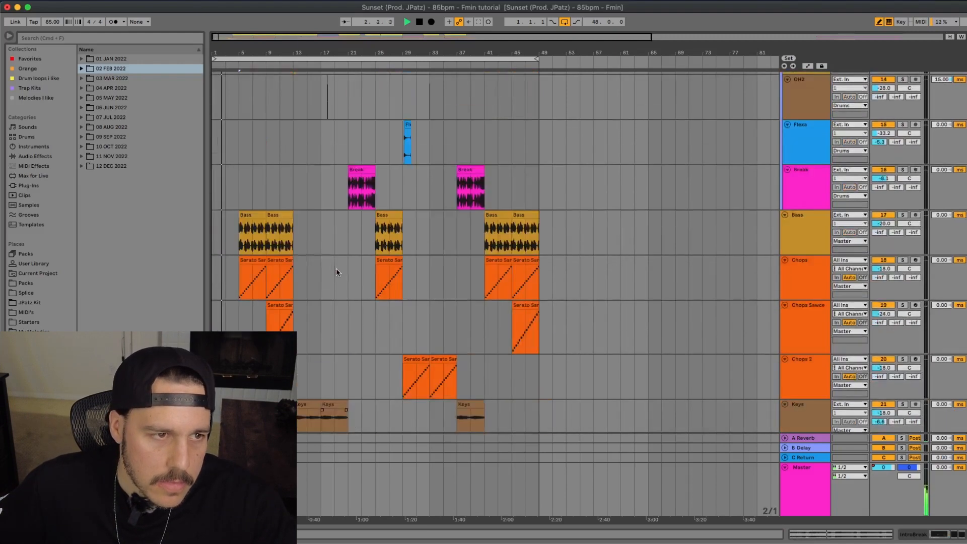
{"action": "scroll", "coordinate": [325, 268], "scroll_direction": "down", "scroll_amount": 5}
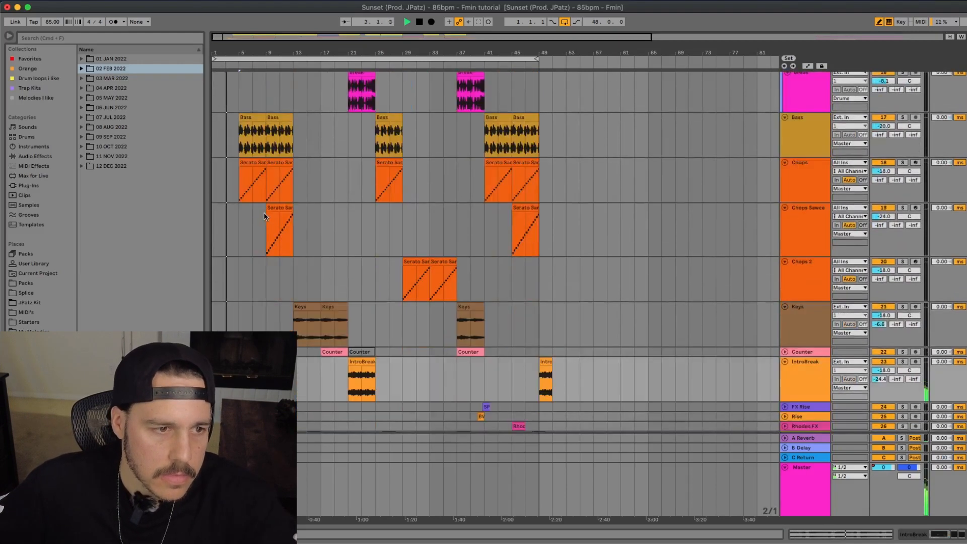
{"action": "key", "text": "space"}
- Select the first Chops clip at bar 5, play the section with the bass and chops, and stop playback
{"action": "left_click", "coordinate": [253, 162]}
{"action": "scroll", "coordinate": [262, 172], "scroll_direction": "down", "scroll_amount": 5}
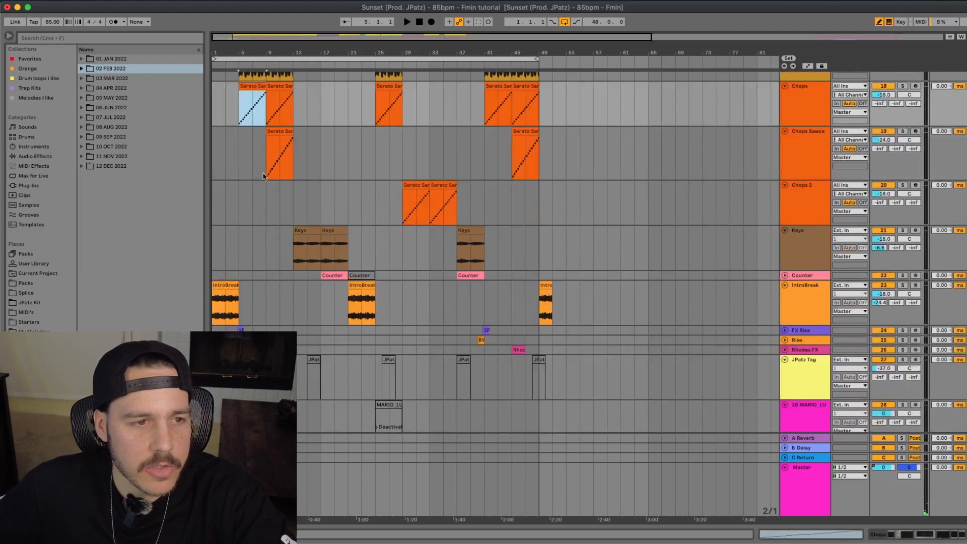
{"action": "scroll", "coordinate": [267, 176], "scroll_direction": "up", "scroll_amount": 9}
{"action": "key", "text": "space"}
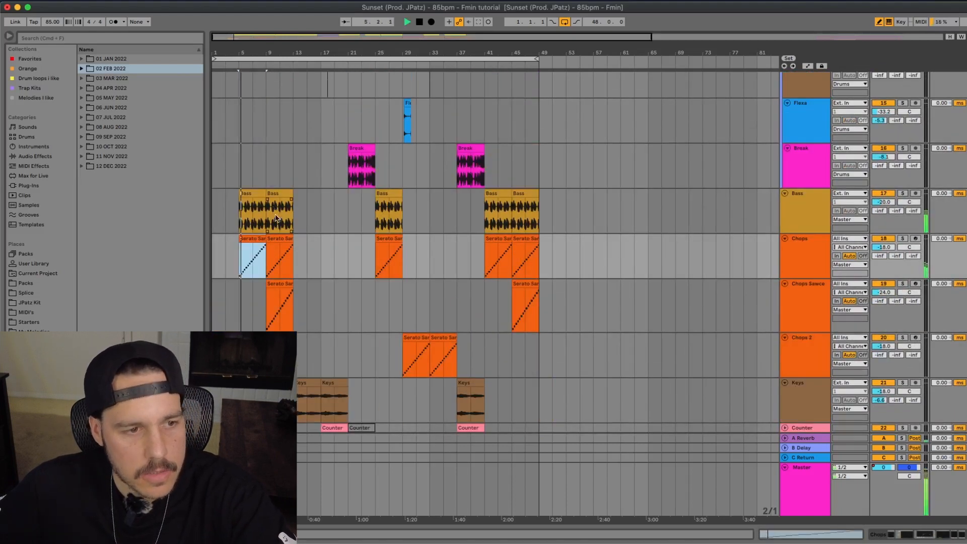
{"action": "scroll", "coordinate": [291, 247], "scroll_direction": "down", "scroll_amount": 4}
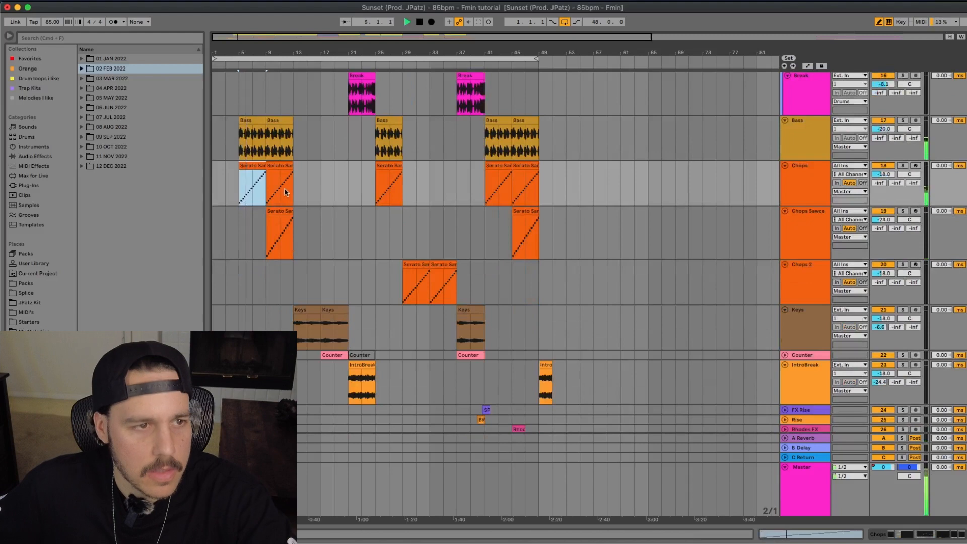
{"action": "key", "text": "space"}
- Select the Break clip at bar 21 and review the tracks above and below it in that section
{"action": "left_click", "coordinate": [321, 183], "text": "shift"}
{"action": "left_click_drag", "start_coordinate": [296, 185], "coordinate": [378, 182]}
{"action": "scroll", "coordinate": [347, 190], "scroll_direction": "up", "scroll_amount": 3}
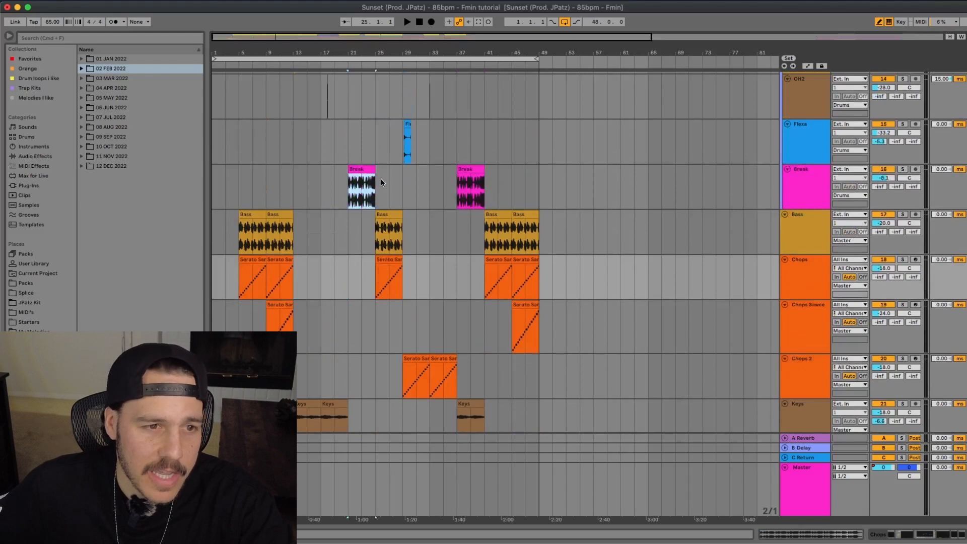
{"action": "left_click", "coordinate": [374, 183]}
{"action": "scroll", "coordinate": [365, 186], "scroll_direction": "down", "scroll_amount": 3}
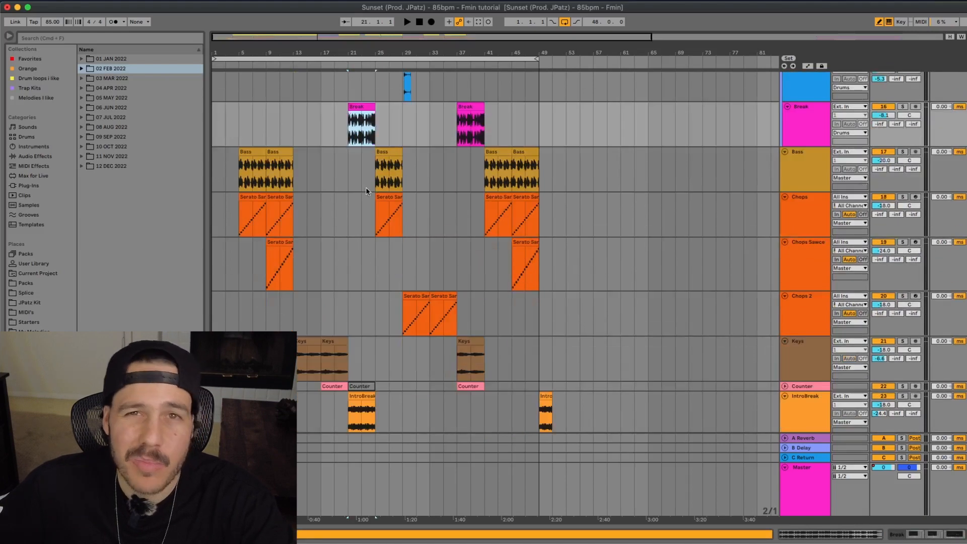
{"action": "scroll", "coordinate": [355, 192], "scroll_direction": "down", "scroll_amount": 3}
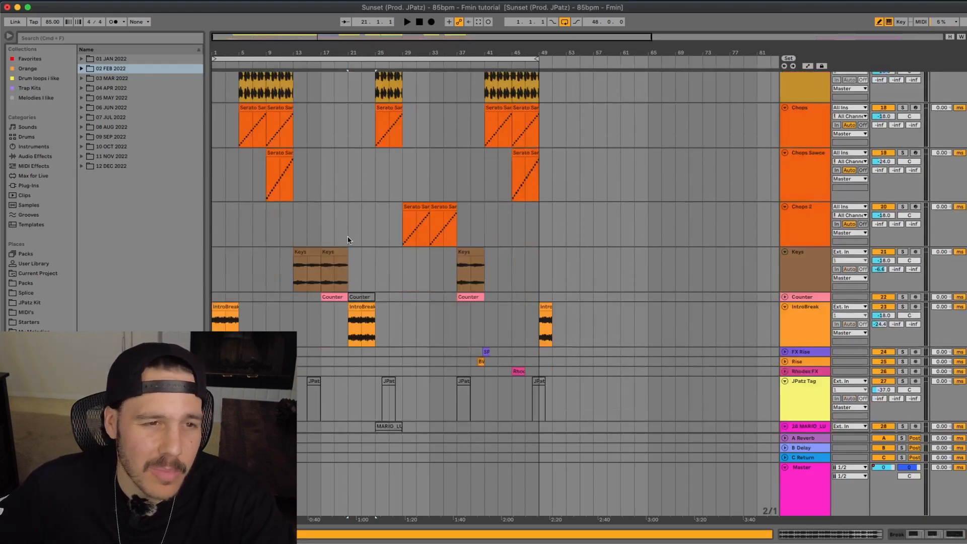
{"action": "scroll", "coordinate": [349, 240], "scroll_direction": "up", "scroll_amount": 6}
{"action": "scroll", "coordinate": [349, 238], "scroll_direction": "up", "scroll_amount": 1}
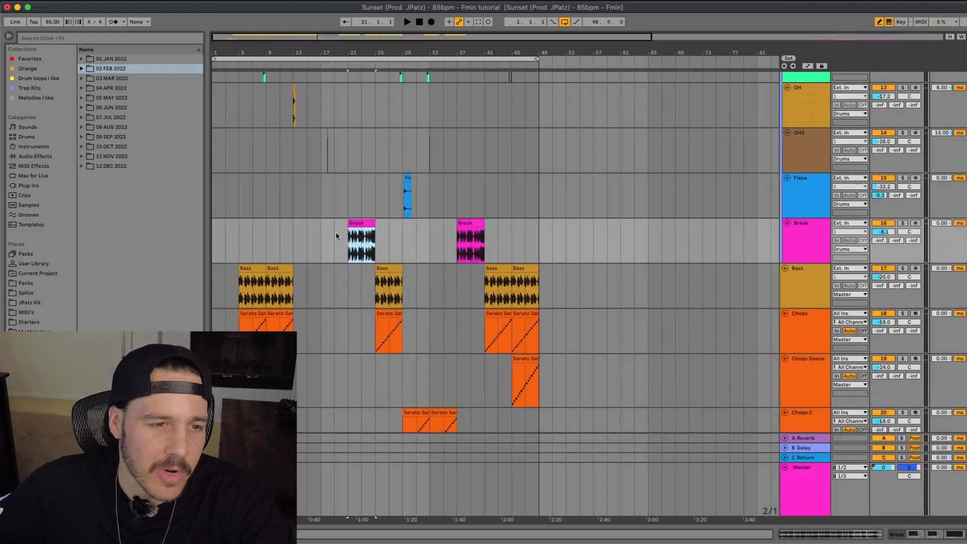
- Select the first Keys clip at bar 13, play the section from there, and stop playback
{"action": "left_click", "coordinate": [300, 232]}
{"action": "scroll", "coordinate": [301, 232], "scroll_direction": "down", "scroll_amount": 7}
{"action": "scroll", "coordinate": [303, 231], "scroll_direction": "up", "scroll_amount": 4}
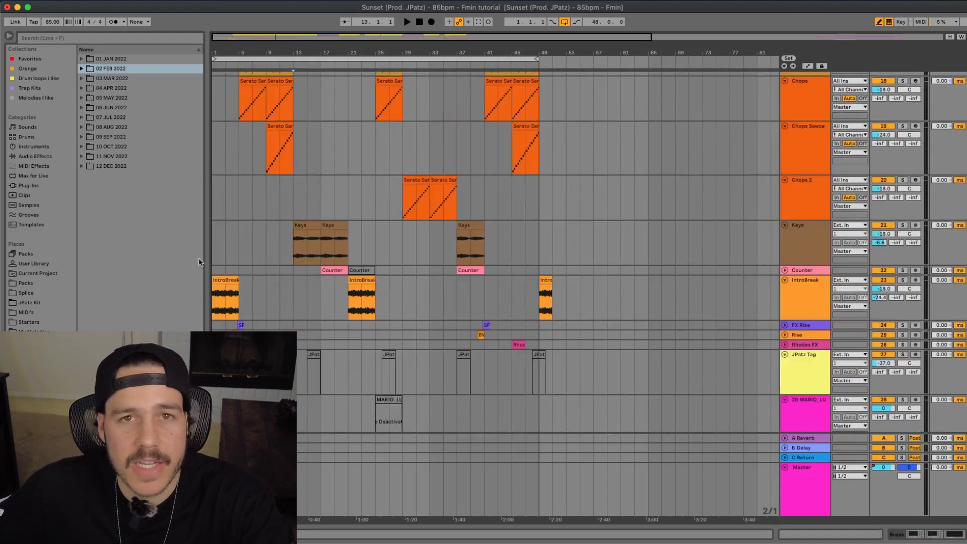
{"action": "left_click_drag", "start_coordinate": [269, 89], "coordinate": [239, 94]}
{"action": "left_click", "coordinate": [313, 224]}
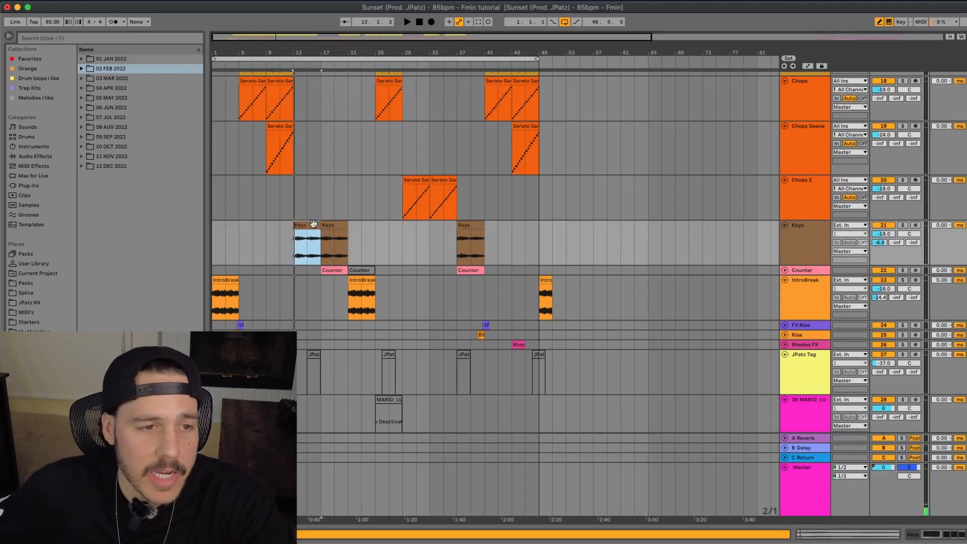
{"action": "key", "text": "space"}
{"action": "scroll", "coordinate": [369, 260], "scroll_direction": "up", "scroll_amount": 5}
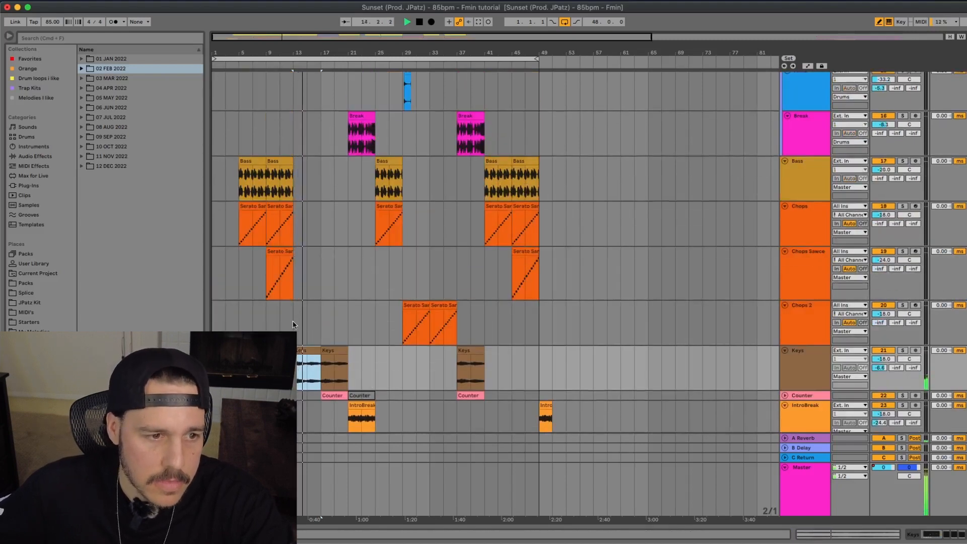
{"action": "key", "text": "space"}
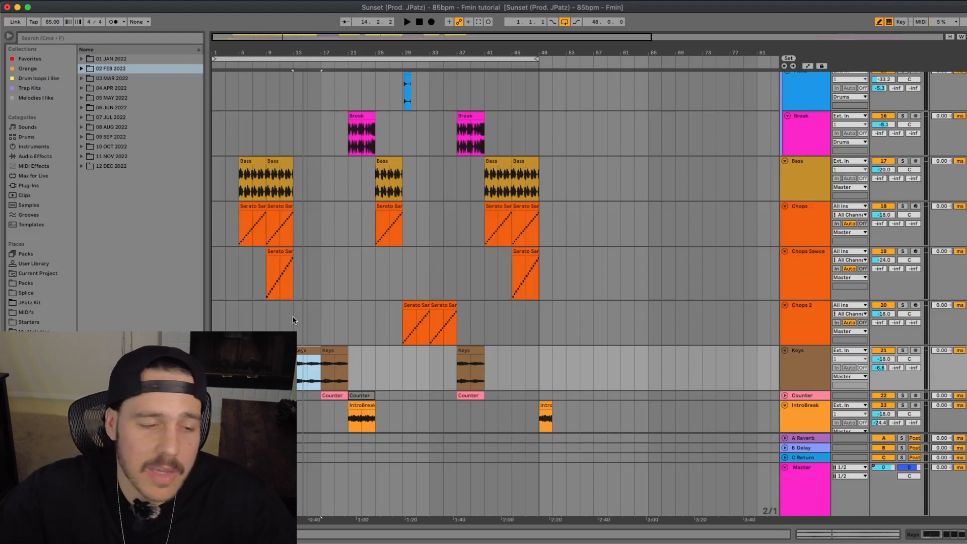
- Select the Perc 2 clip at bar 21 and review the drum and percussion tracks around it
{"action": "left_click", "coordinate": [280, 315]}
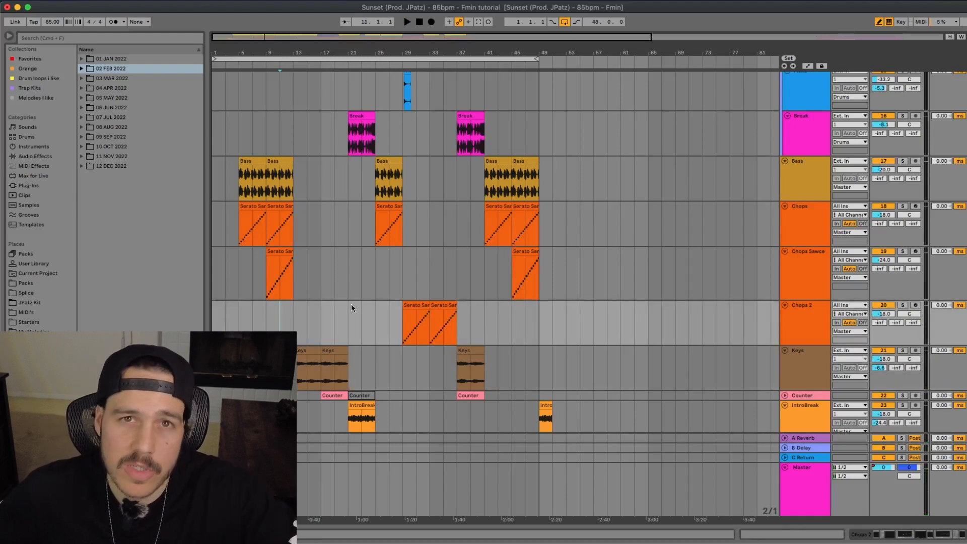
{"action": "left_click", "coordinate": [305, 288]}
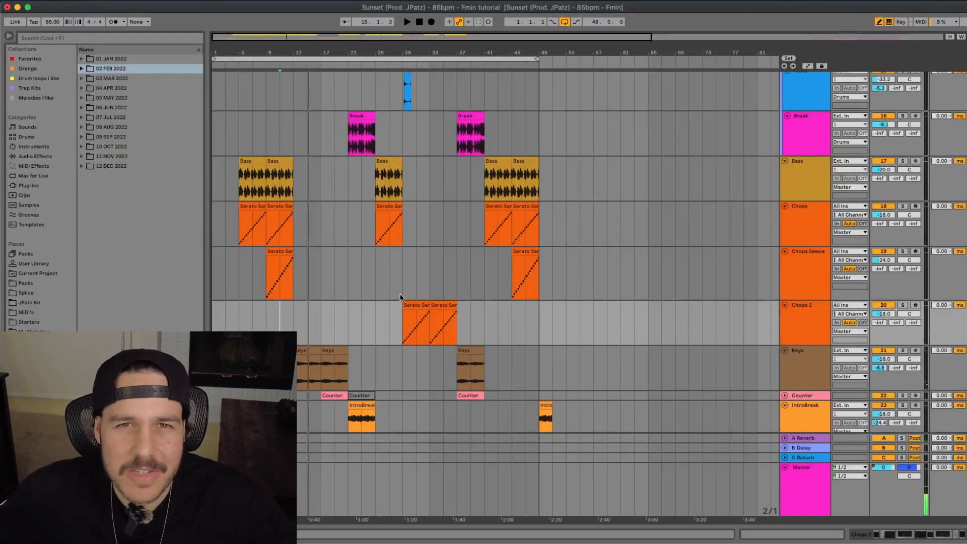
{"action": "scroll", "coordinate": [400, 297], "scroll_direction": "up", "scroll_amount": 10}
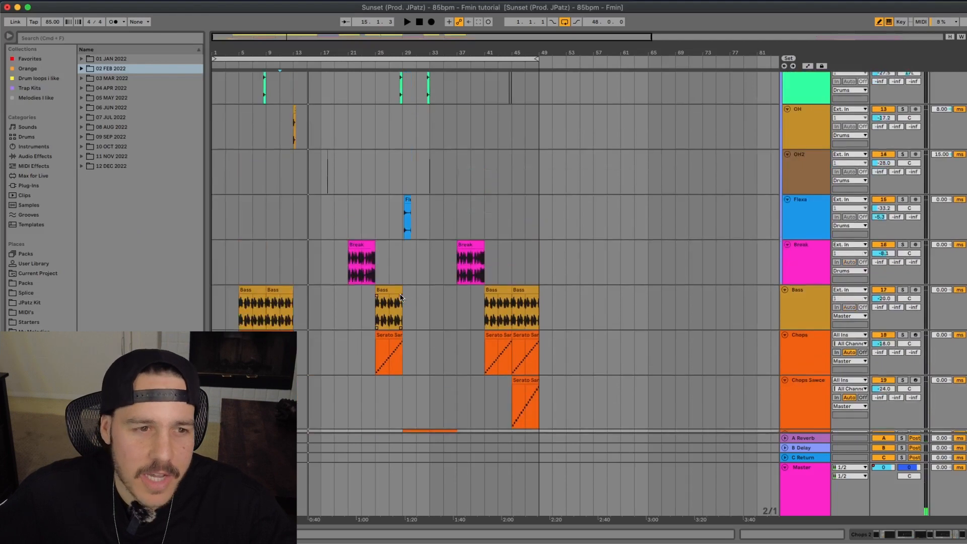
{"action": "scroll", "coordinate": [400, 297], "scroll_direction": "up", "scroll_amount": 10}
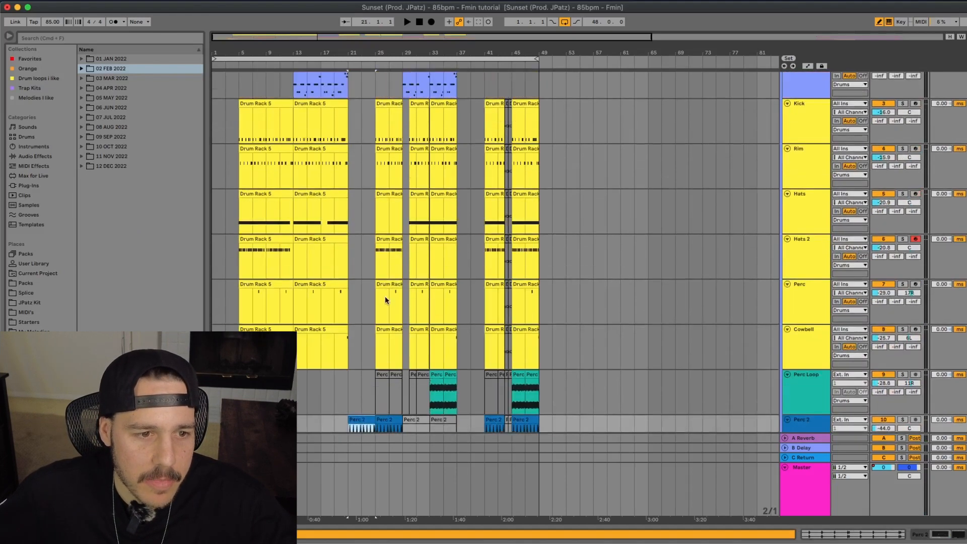
{"action": "scroll", "coordinate": [393, 307], "scroll_direction": "up", "scroll_amount": 4}
{"action": "scroll", "coordinate": [416, 259], "scroll_direction": "down", "scroll_amount": 20}
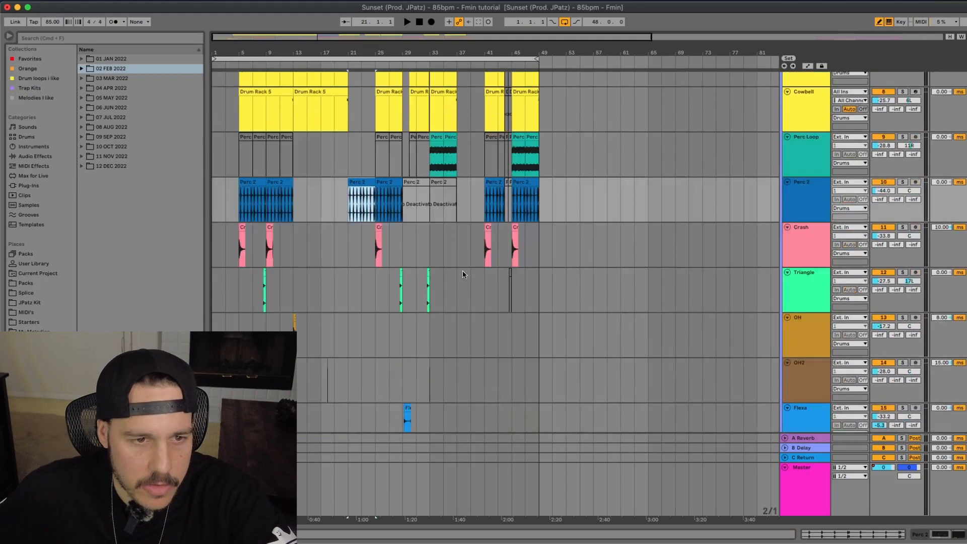
- Play the second break section from bar 37 and stop playback
{"action": "left_click", "coordinate": [458, 254]}
{"action": "key", "text": "space"}
{"action": "scroll", "coordinate": [460, 268], "scroll_direction": "up", "scroll_amount": 10}
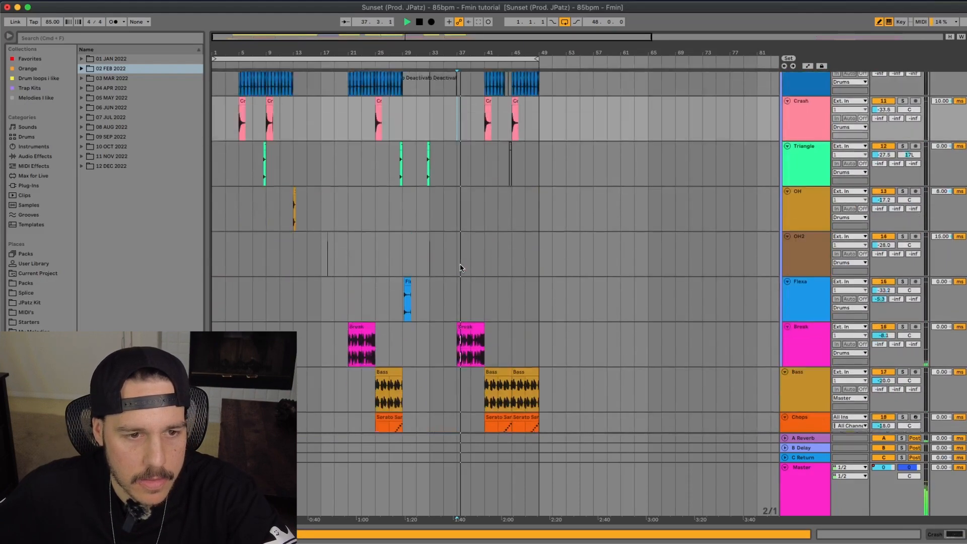
{"action": "scroll", "coordinate": [459, 268], "scroll_direction": "down", "scroll_amount": 2}
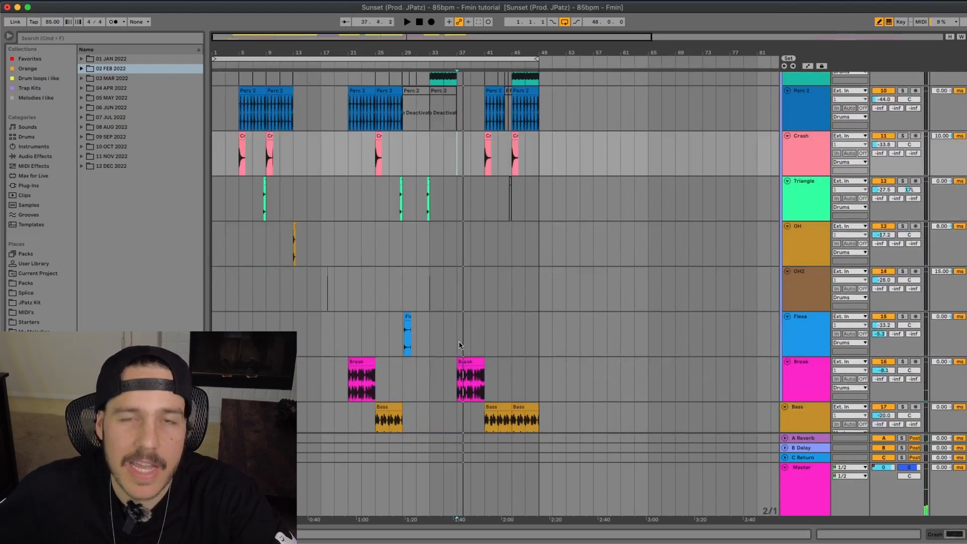
- Select the Break clip at bar 37 and review the other tracks in that section
{"action": "left_click", "coordinate": [474, 364]}
{"action": "scroll", "coordinate": [379, 367], "scroll_direction": "down", "scroll_amount": 12}
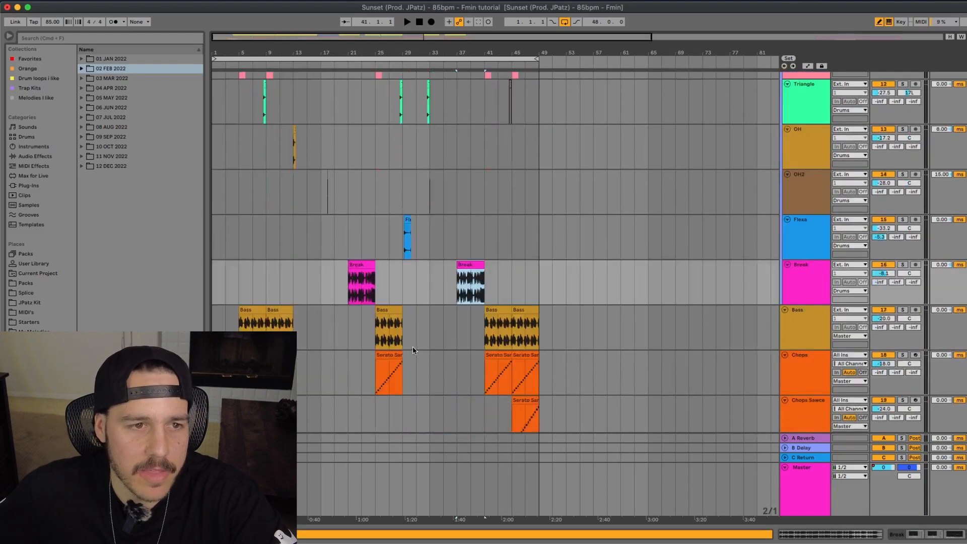
{"action": "scroll", "coordinate": [447, 338], "scroll_direction": "up", "scroll_amount": 15}
{"action": "scroll", "coordinate": [455, 342], "scroll_direction": "down", "scroll_amount": 2}
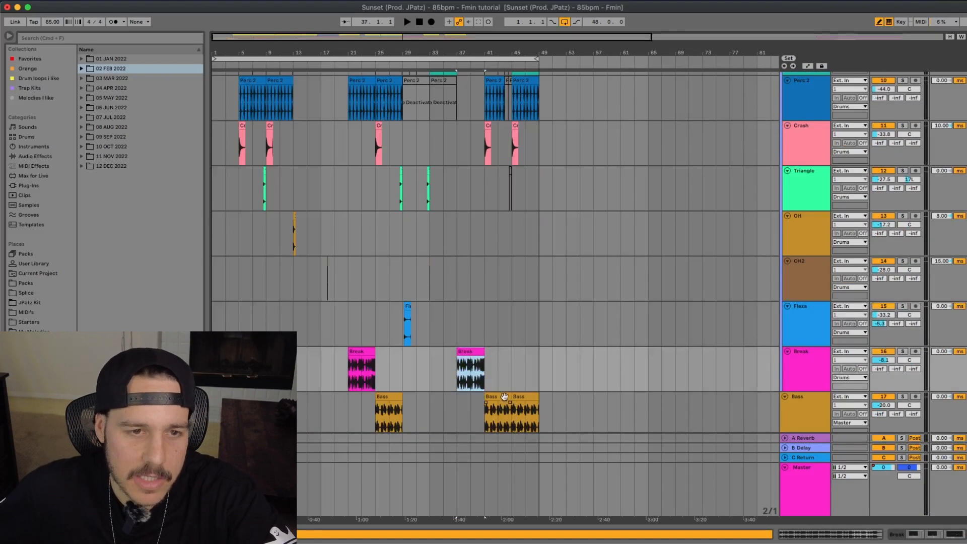
- Select the Bass clip at bar 41 and play the final section while reviewing its tracks
{"action": "left_click", "coordinate": [502, 405]}
{"action": "scroll", "coordinate": [512, 320], "scroll_direction": "down", "scroll_amount": 9}
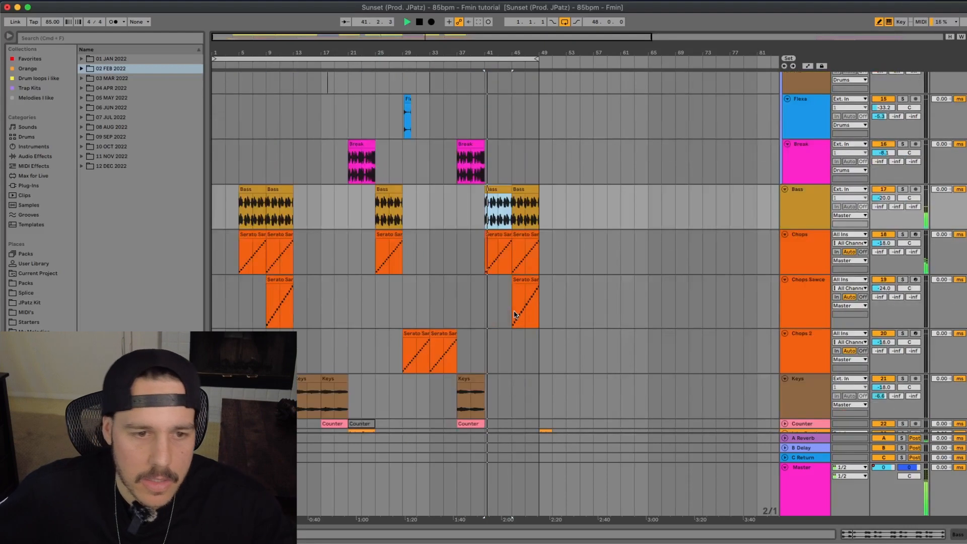
{"action": "scroll", "coordinate": [514, 313], "scroll_direction": "up", "scroll_amount": 8}
{"action": "scroll", "coordinate": [551, 240], "scroll_direction": "down", "scroll_amount": 6}
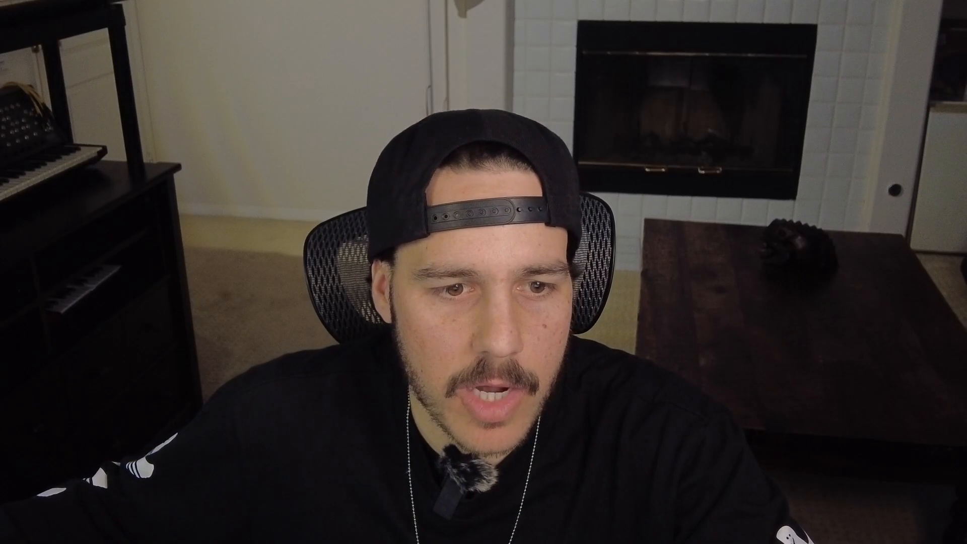